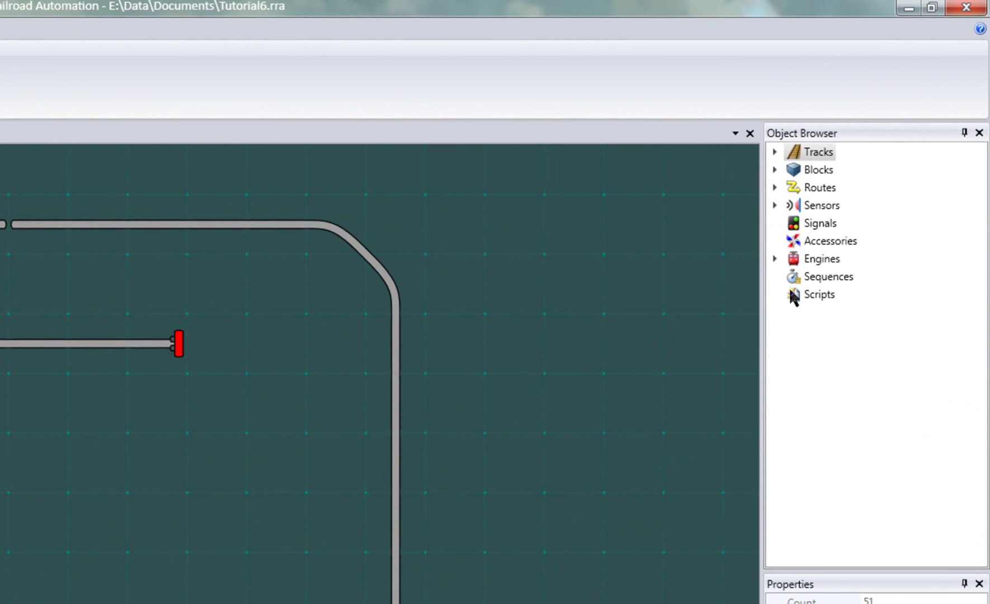
Add Script5 under Scripts in the Object Browser and bring it up in the Script Editor.
right_click(811, 294)
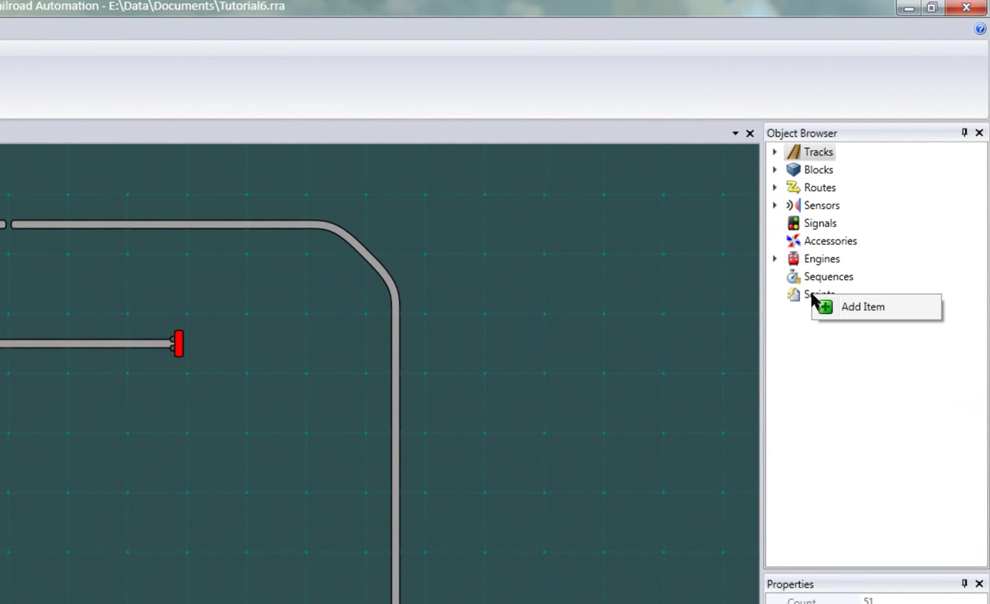
click(851, 306)
right_click(835, 314)
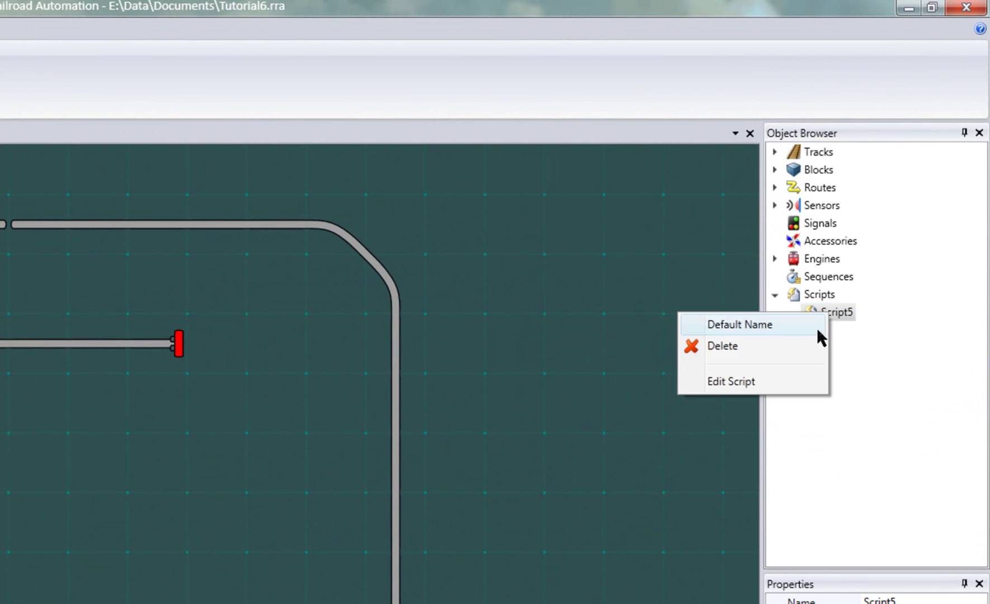
click(772, 380)
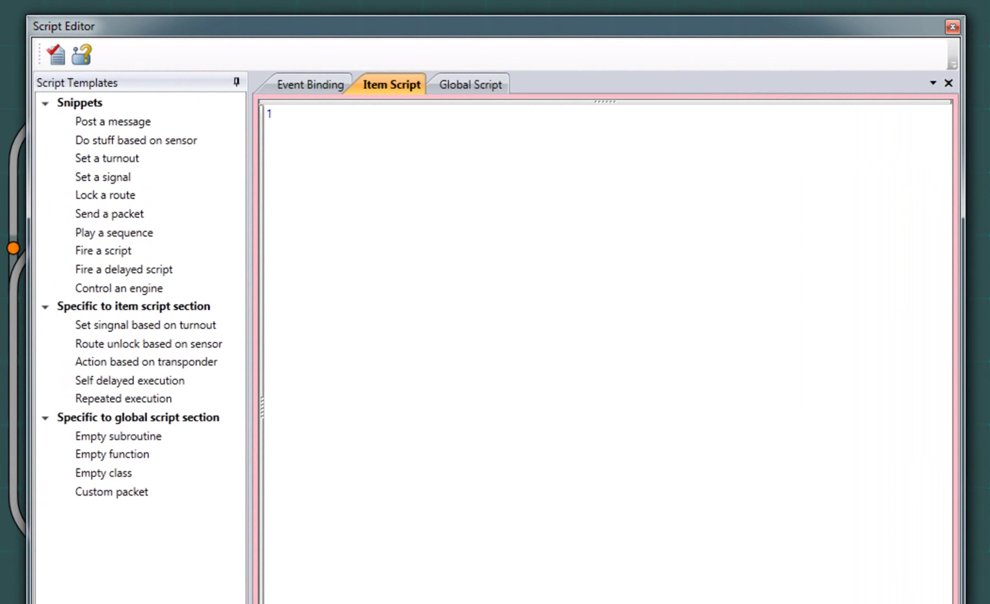
Expand the Turnouts, Routes, Sensors and Engines events down to Track34, Route1, Sensor1 and Engine1.
click(316, 85)
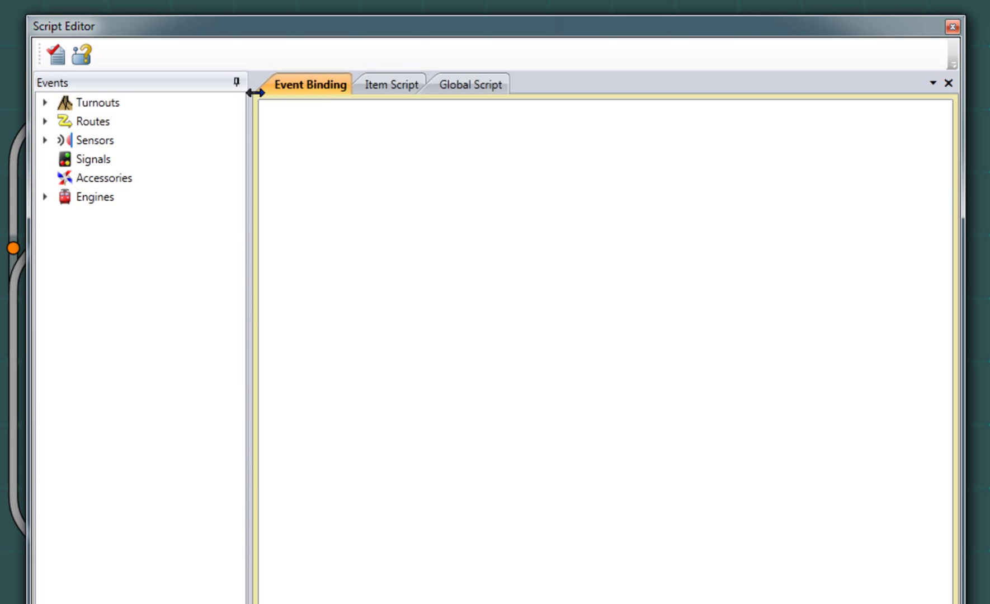
click(44, 103)
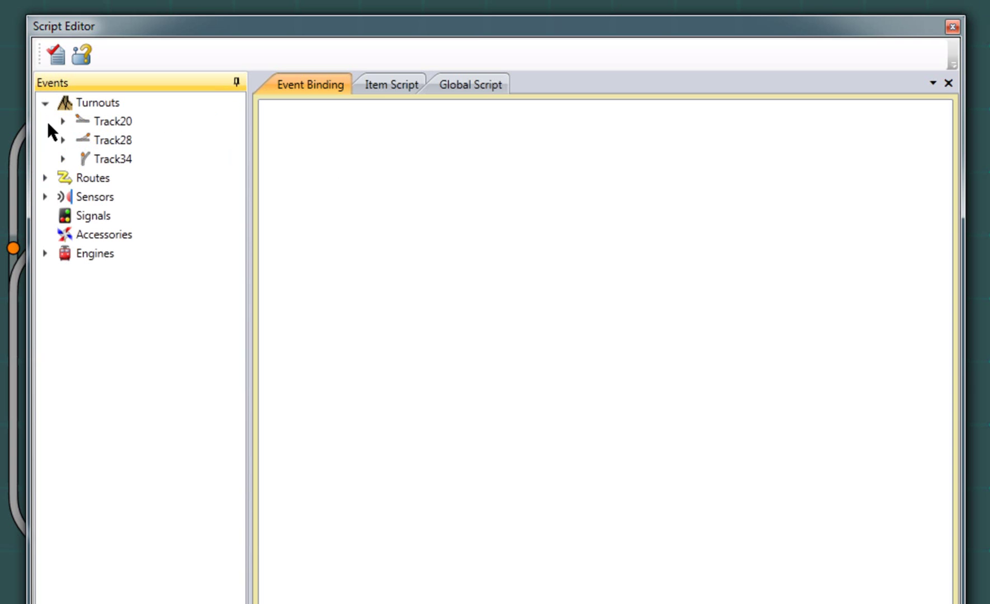
click(44, 178)
click(44, 235)
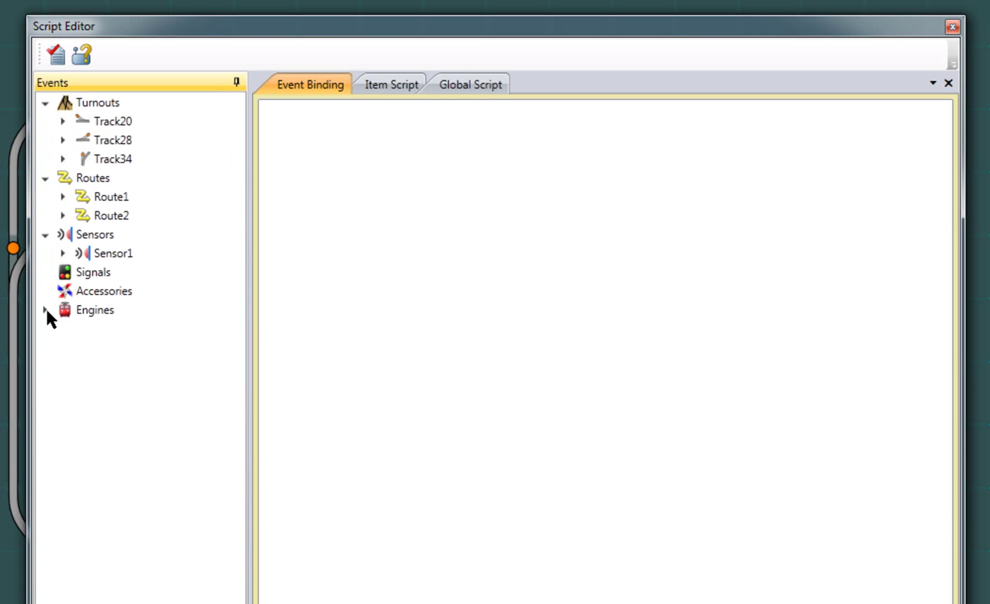
click(45, 310)
click(63, 254)
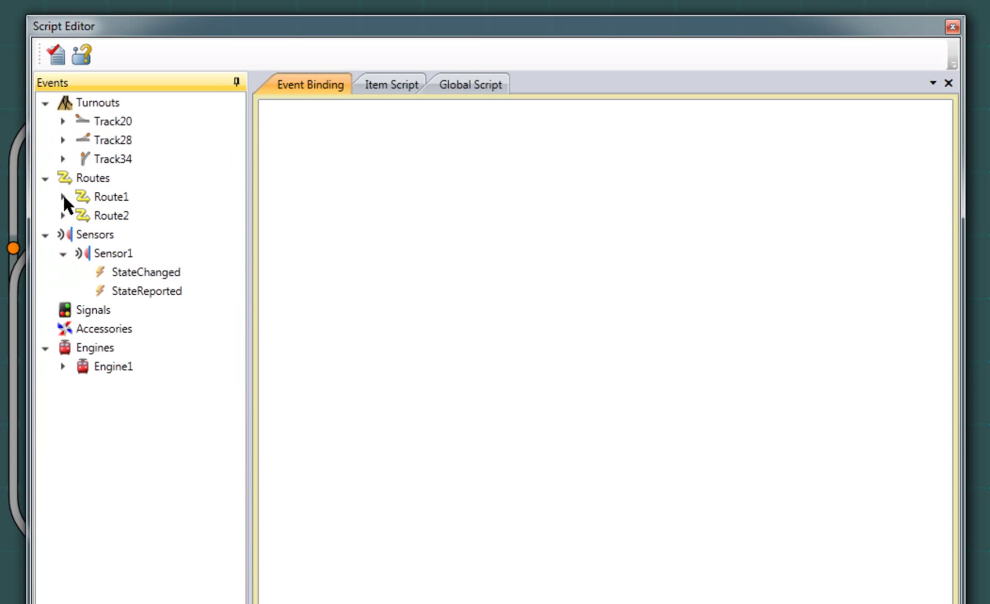
click(63, 197)
click(63, 160)
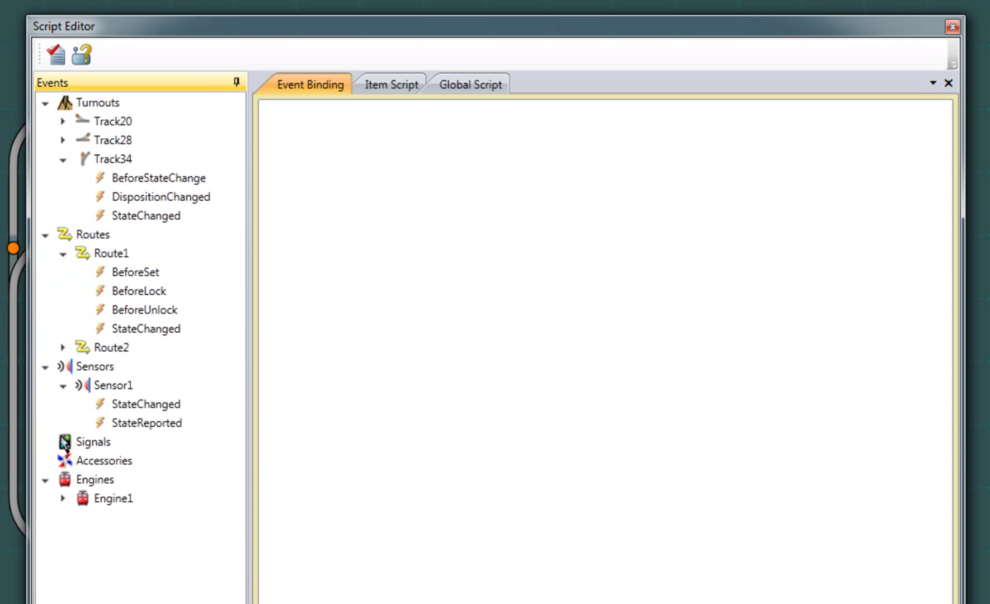
click(63, 498)
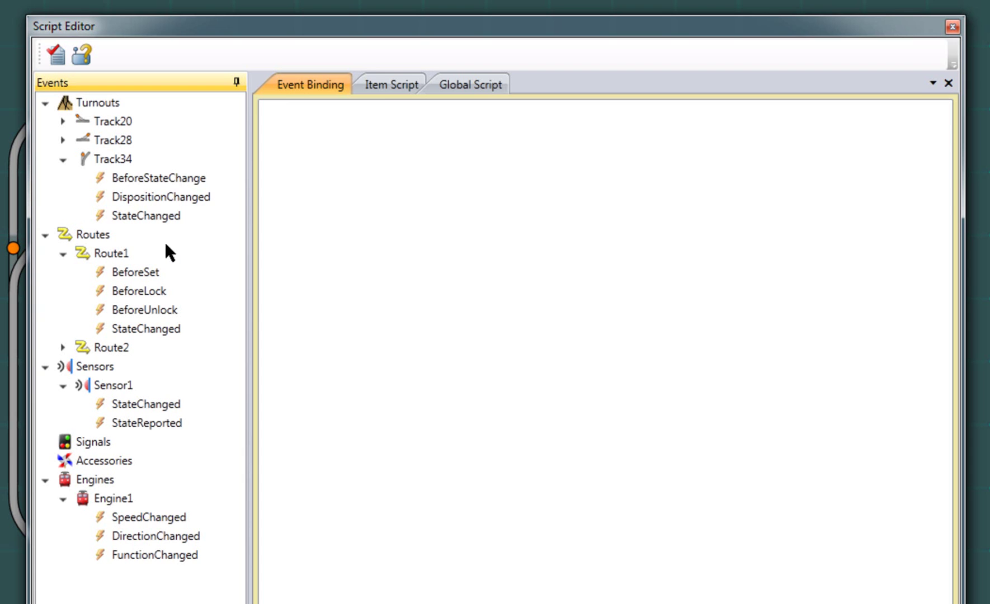
Bind Track34, Route1, Sensor1 and Engine1 events, including Sensor1 StateChanged.
click(168, 183)
double_click(157, 219)
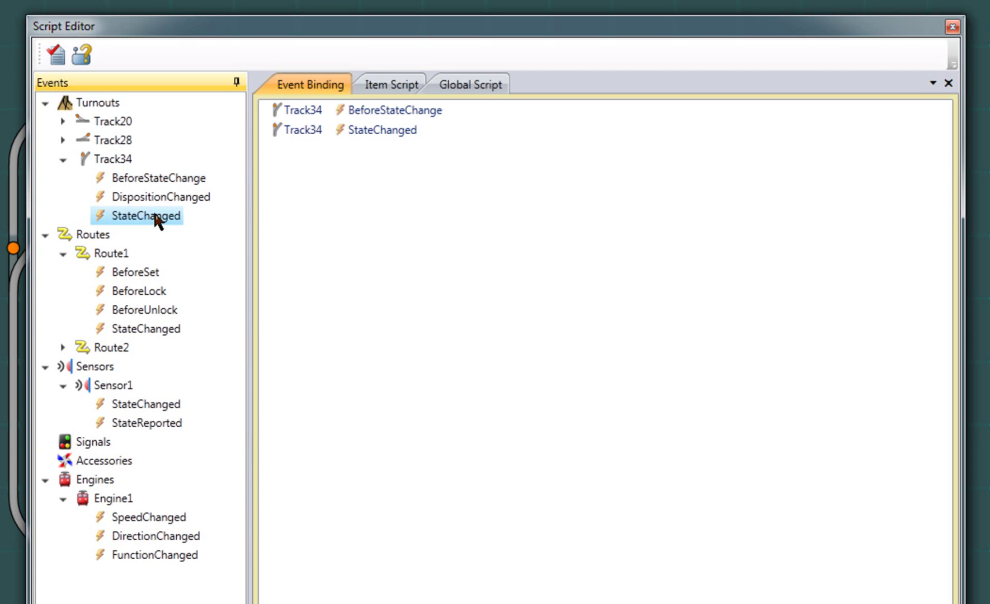
double_click(137, 272)
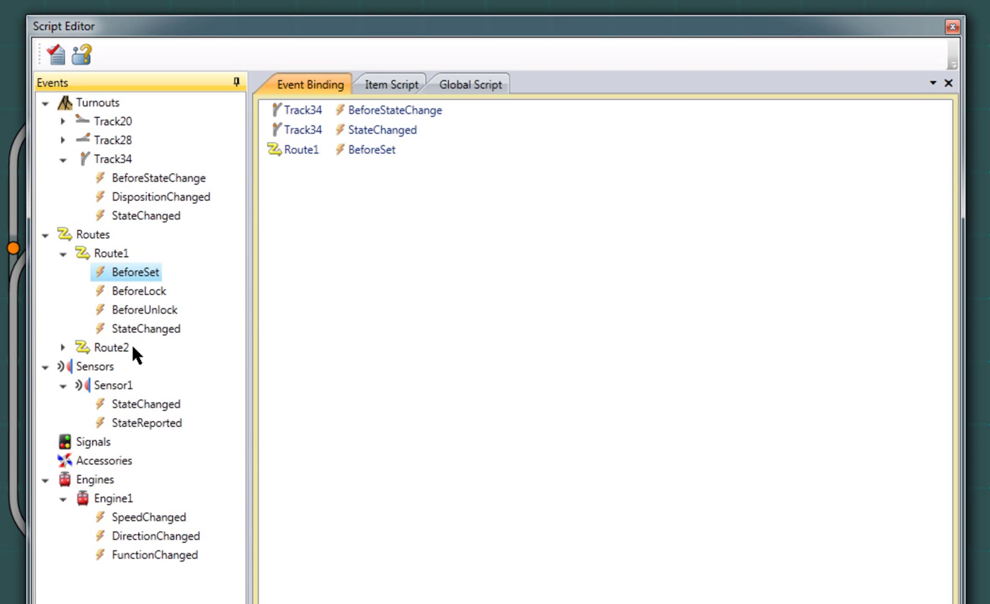
double_click(140, 406)
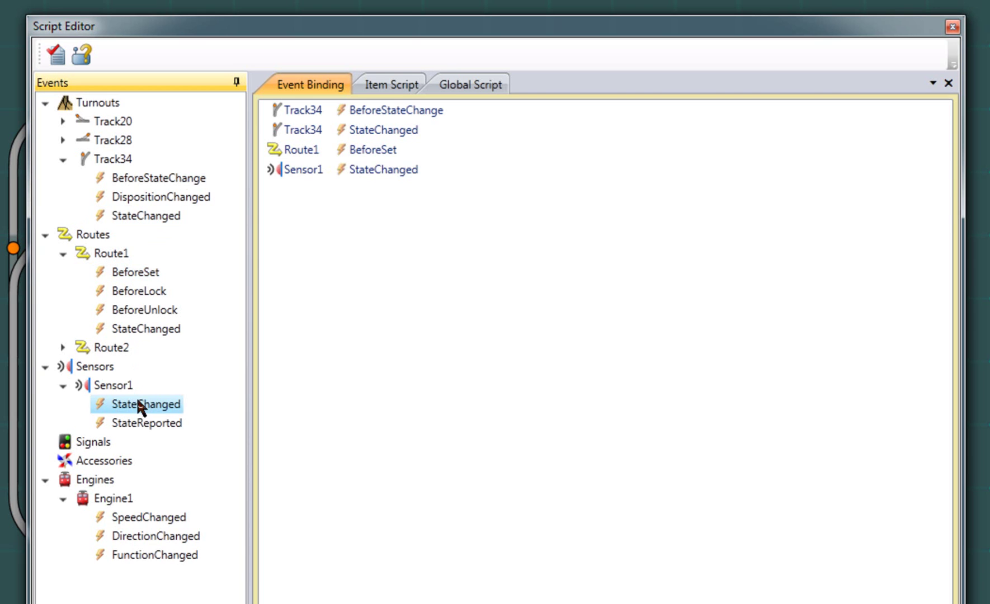
double_click(146, 516)
double_click(152, 555)
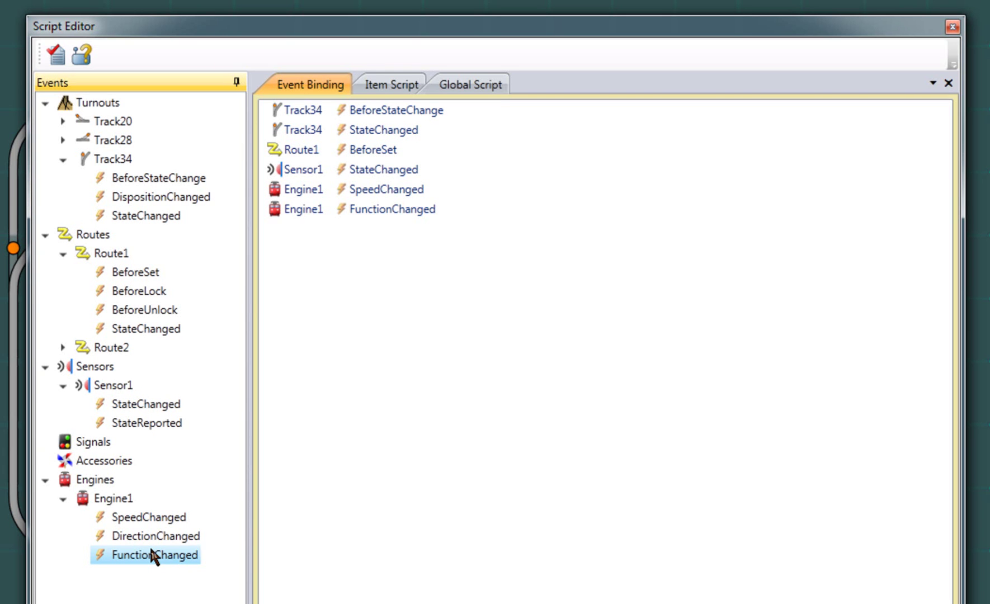
Remove every binding except Sensor1 StateChanged.
double_click(376, 110)
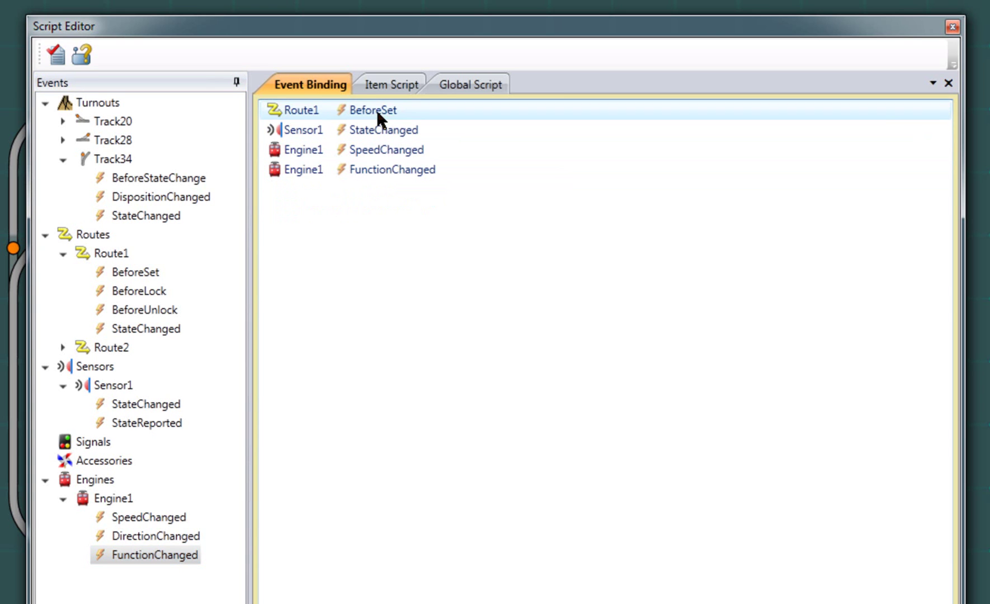
double_click(376, 108)
double_click(380, 131)
double_click(380, 132)
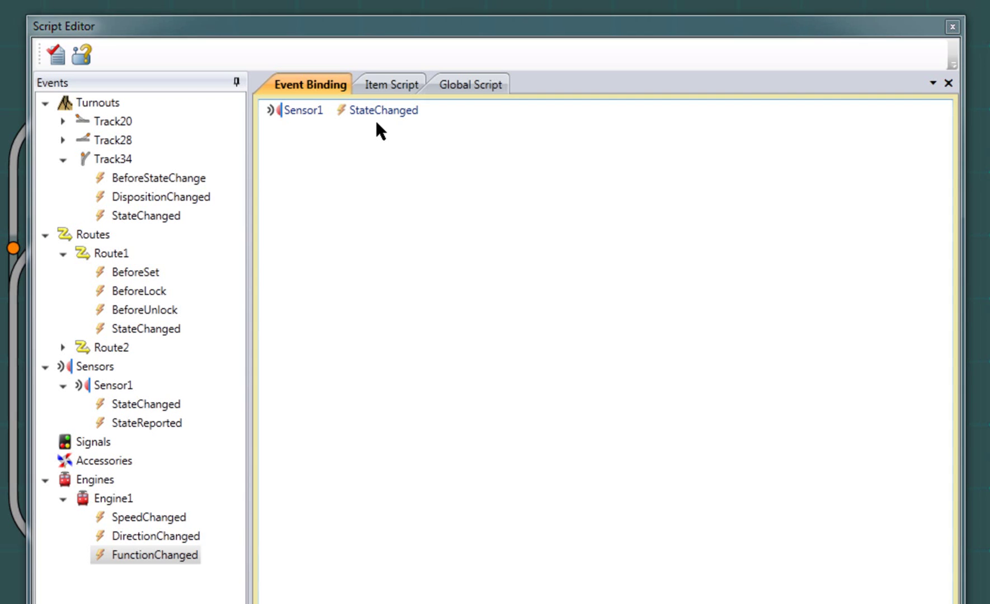
Replace a Lock a route snippet in the item script with the Post a message 'Hello world!!' snippet.
click(386, 85)
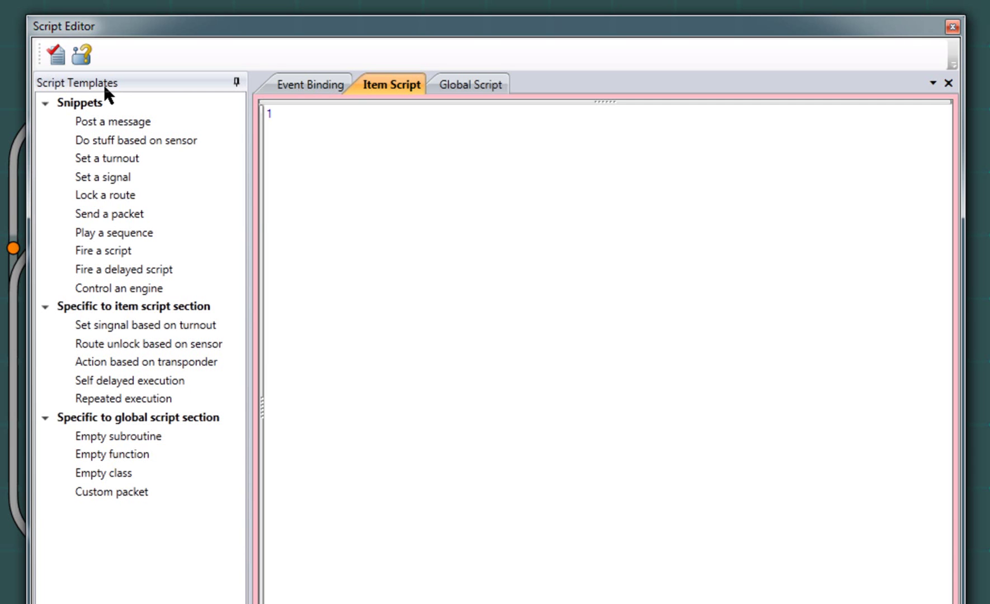
drag(105, 195, 325, 255)
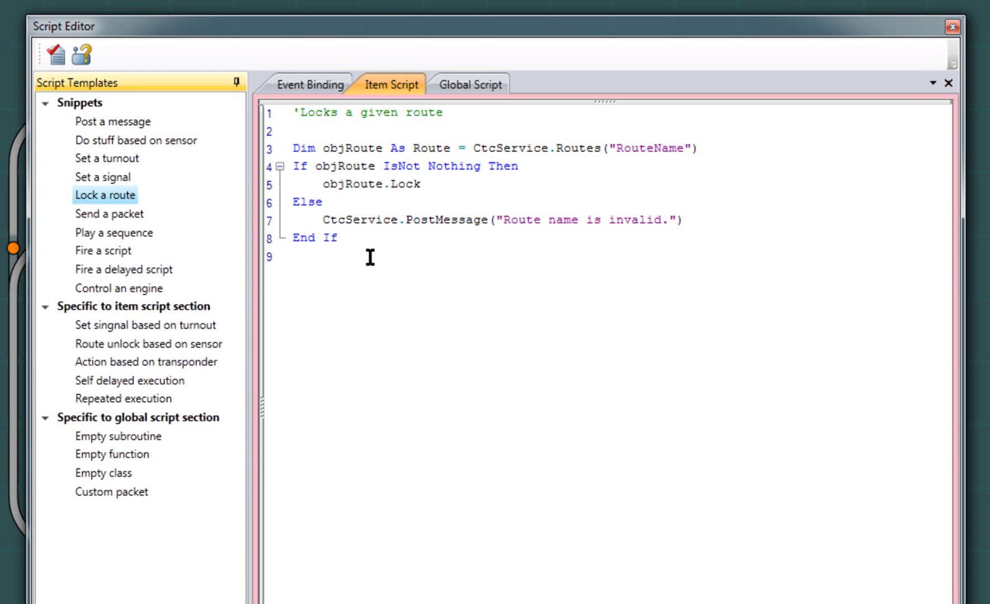
drag(369, 256, 293, 85)
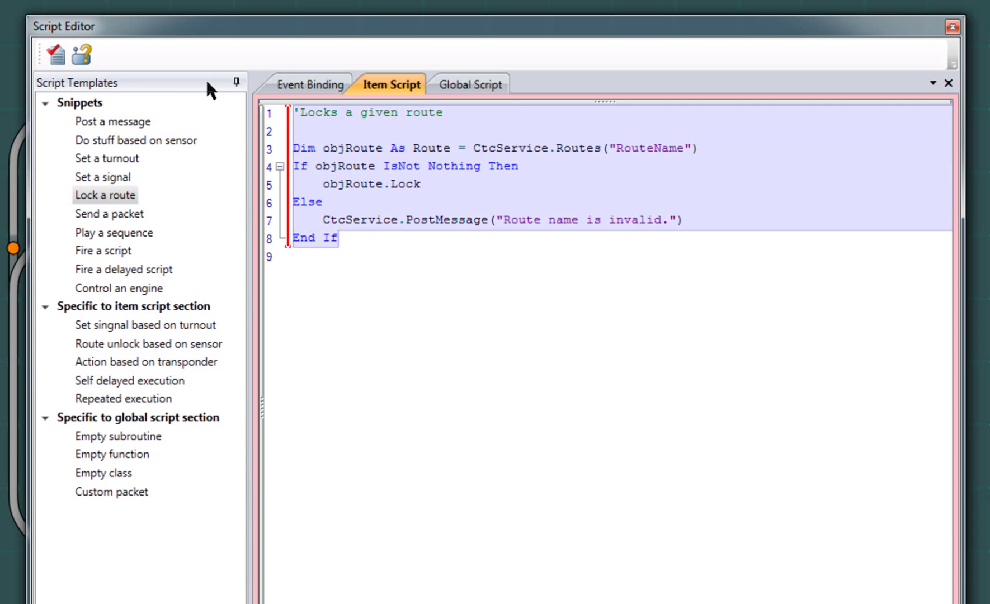
key(Delete)
drag(113, 121, 372, 168)
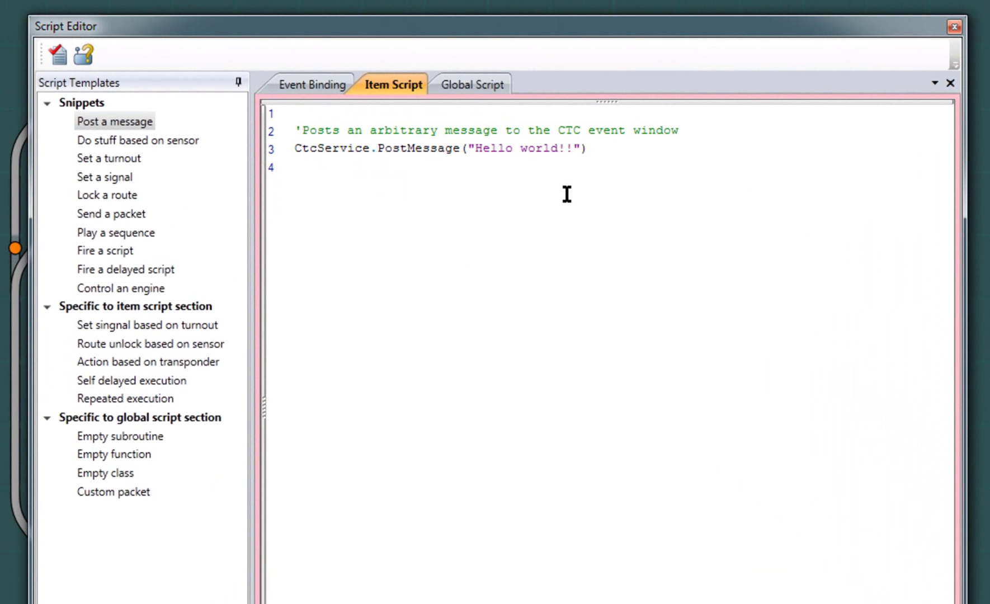
click(473, 84)
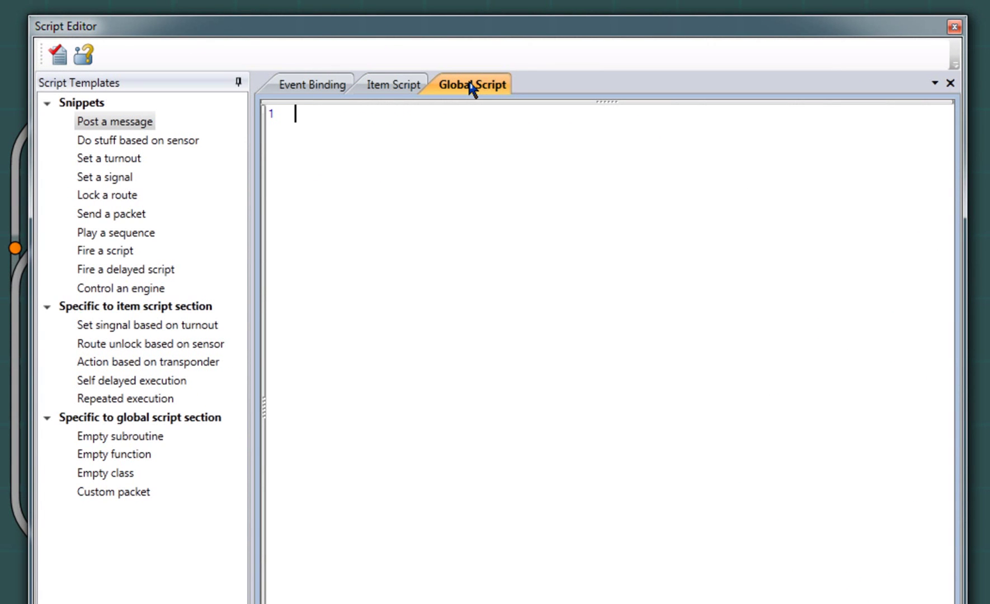
Insert an empty subroutine and empty function into the global script and confirm it compiles.
drag(124, 436, 340, 410)
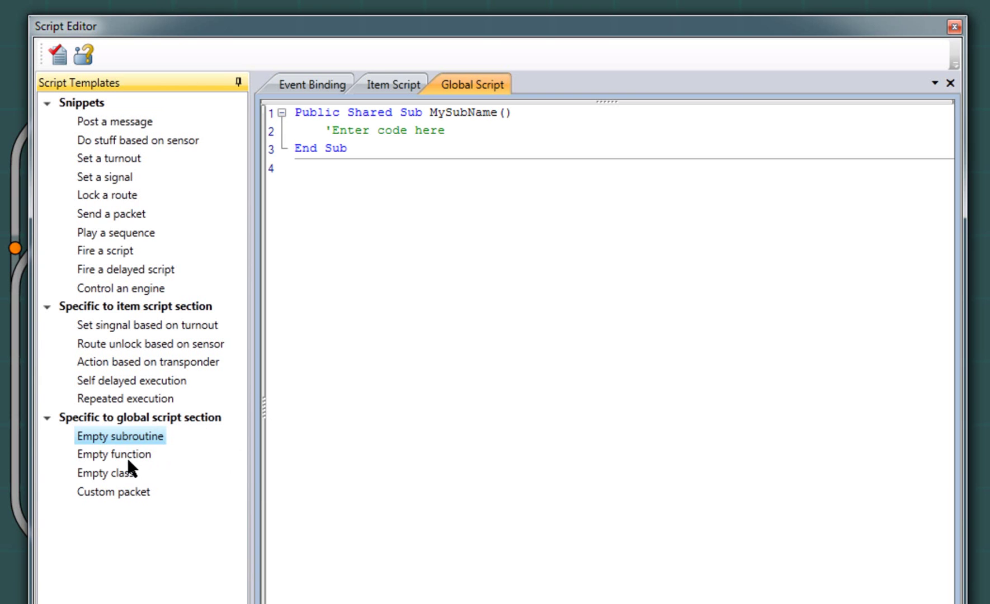
drag(114, 455, 343, 495)
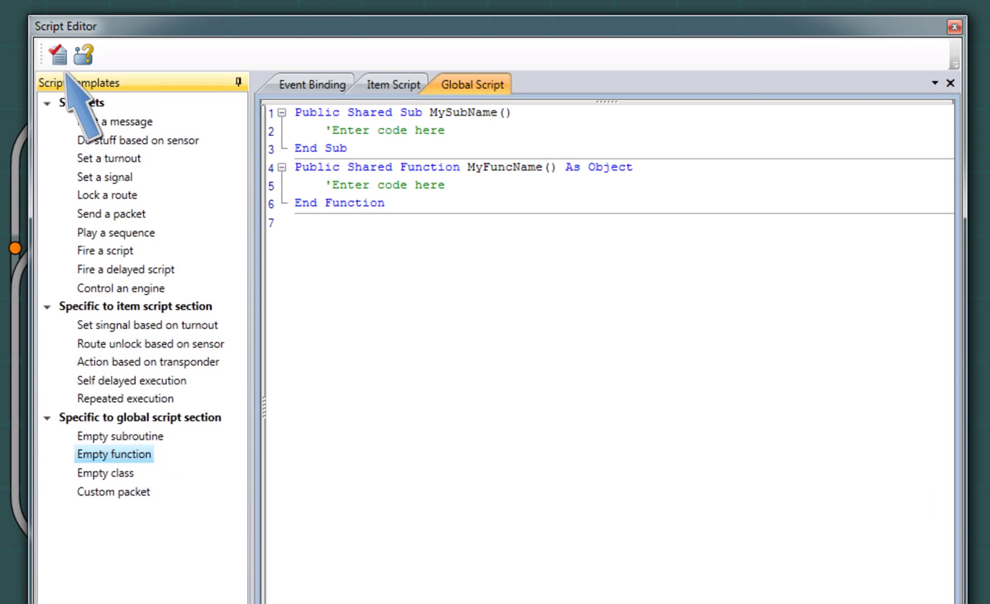
click(59, 54)
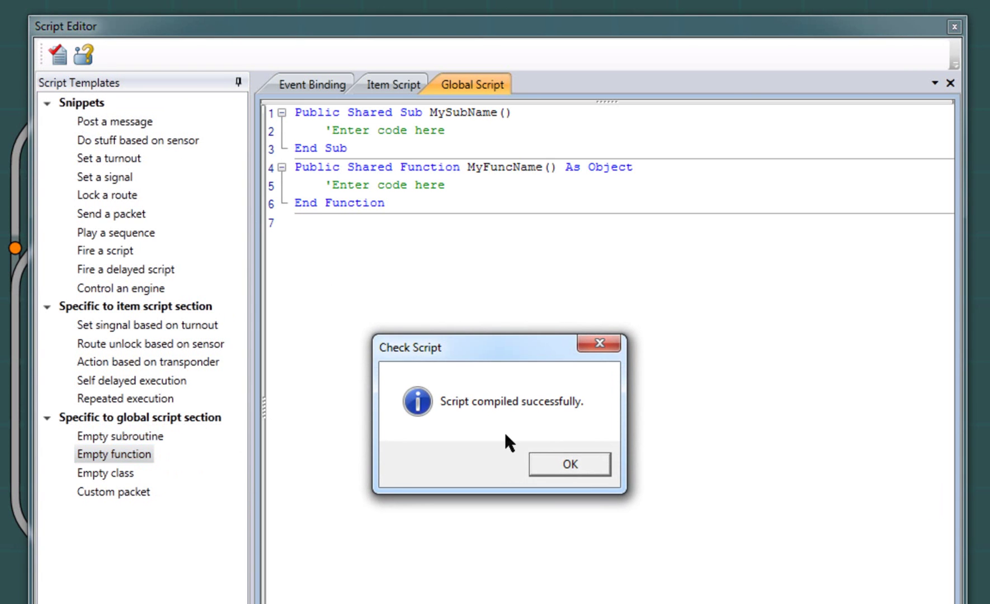
click(570, 464)
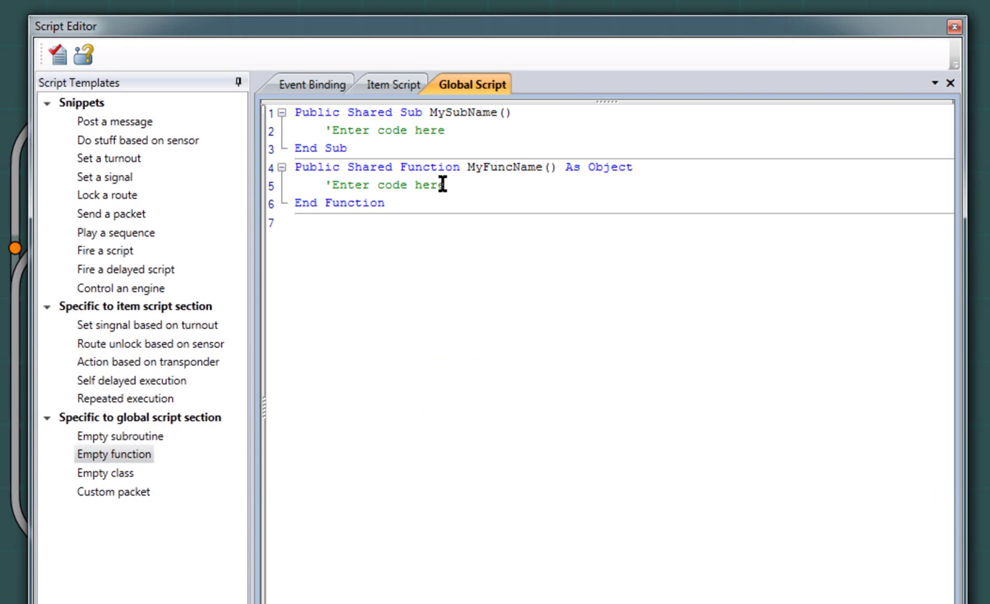
Put junk text in the function and check again, getting an undeclared name error.
drag(445, 185, 325, 185)
text(sdfgsdfgsdfg)
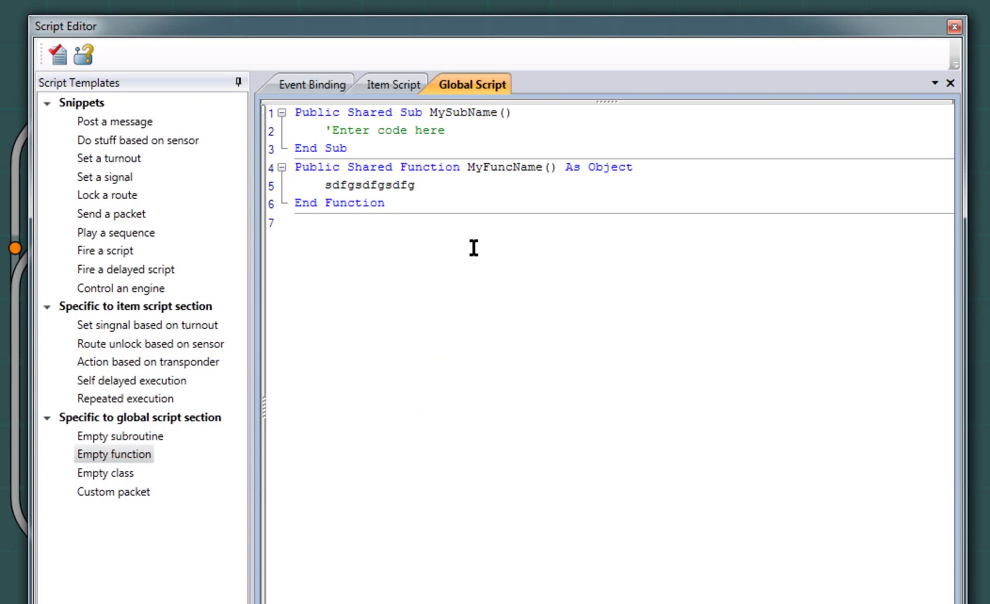
click(59, 55)
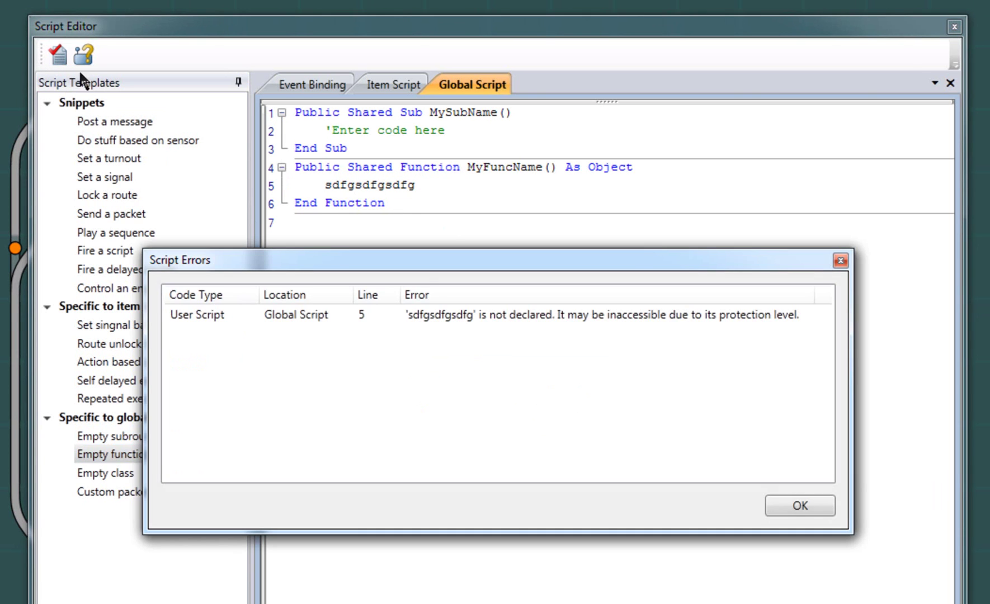
click(525, 320)
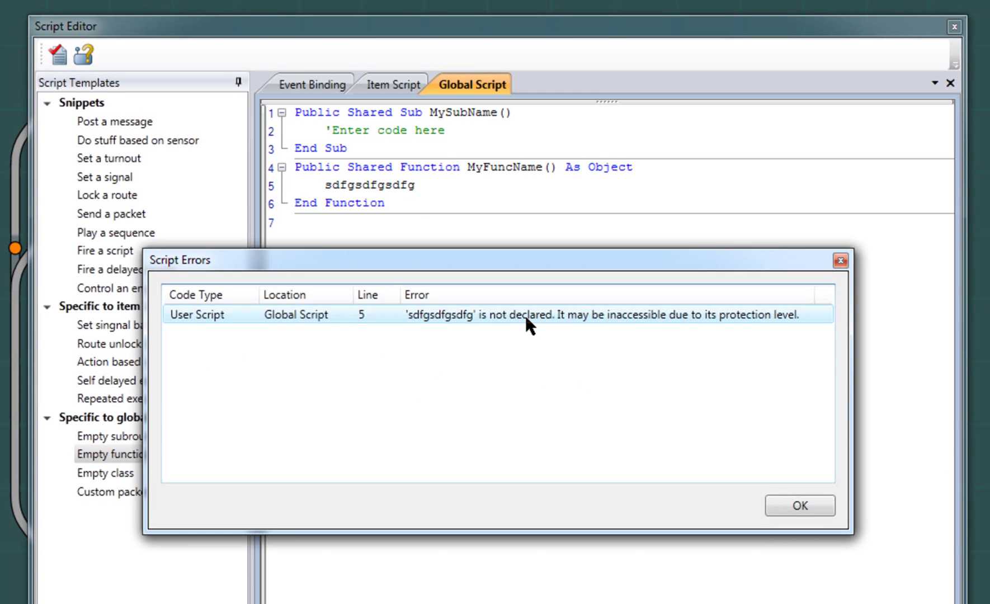
click(800, 506)
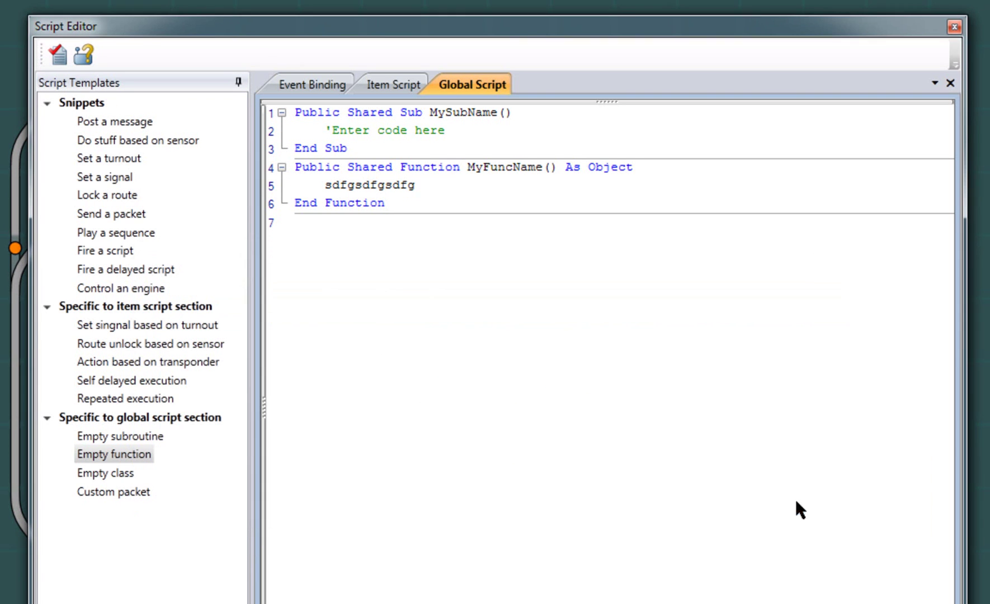
Delete the junk text from the function and close the Script Editor keeping the changes.
drag(418, 185, 326, 185)
key(Delete)
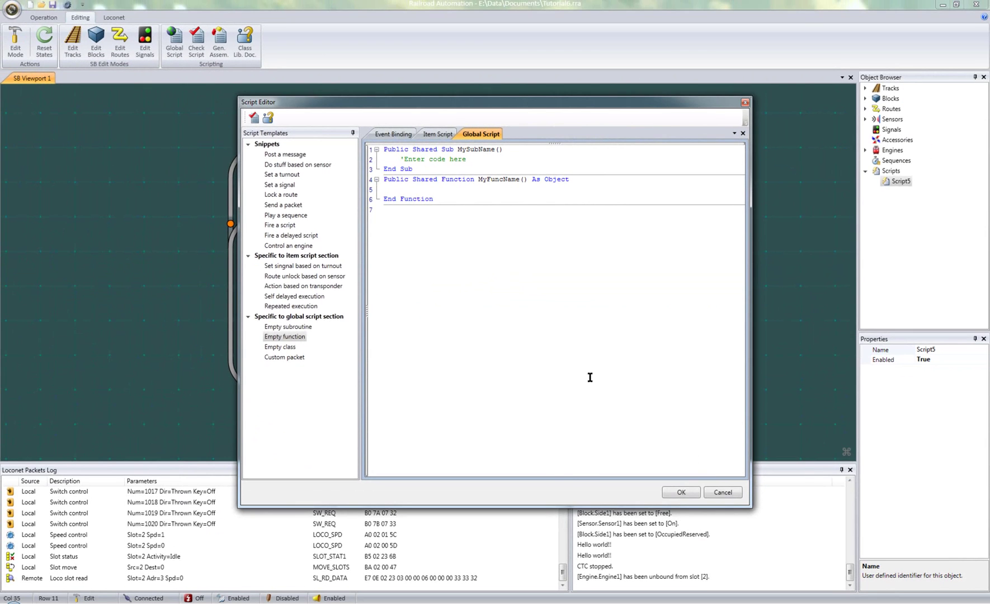
click(681, 493)
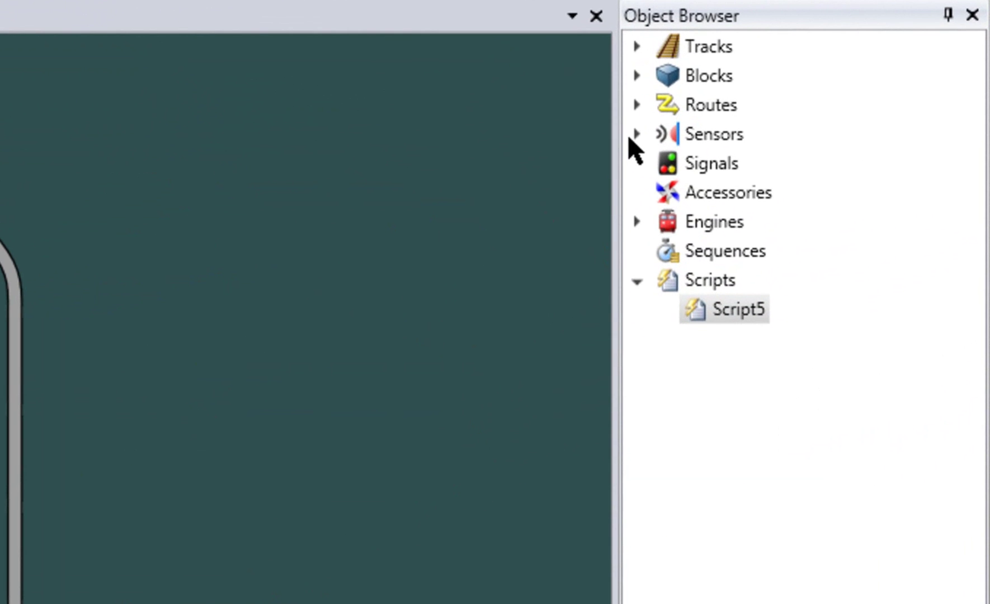
Switch Sensor1 on so the script posts a Hello world!! message to the CTC events.
click(636, 134)
right_click(727, 162)
click(787, 185)
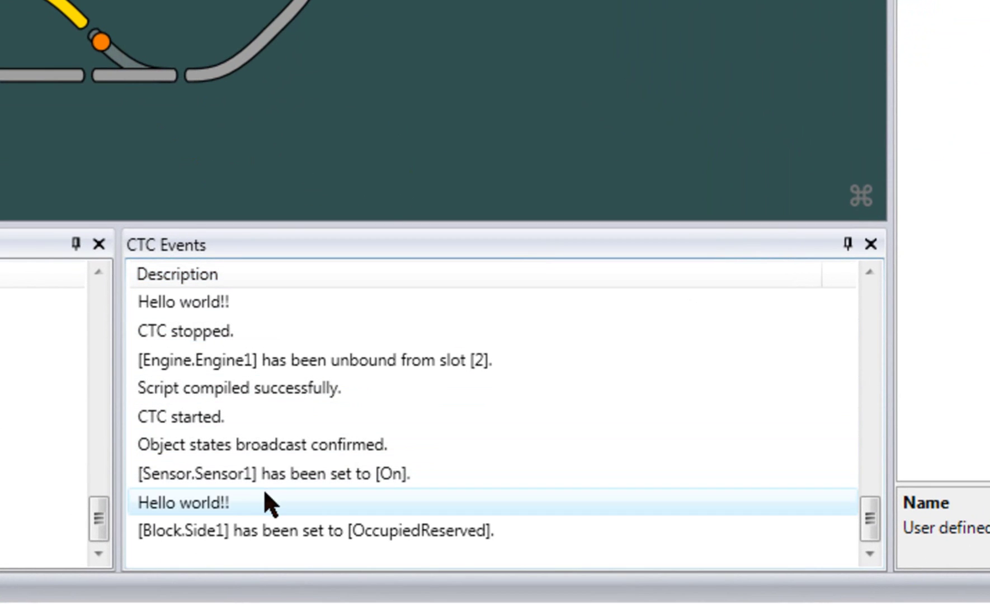
click(260, 503)
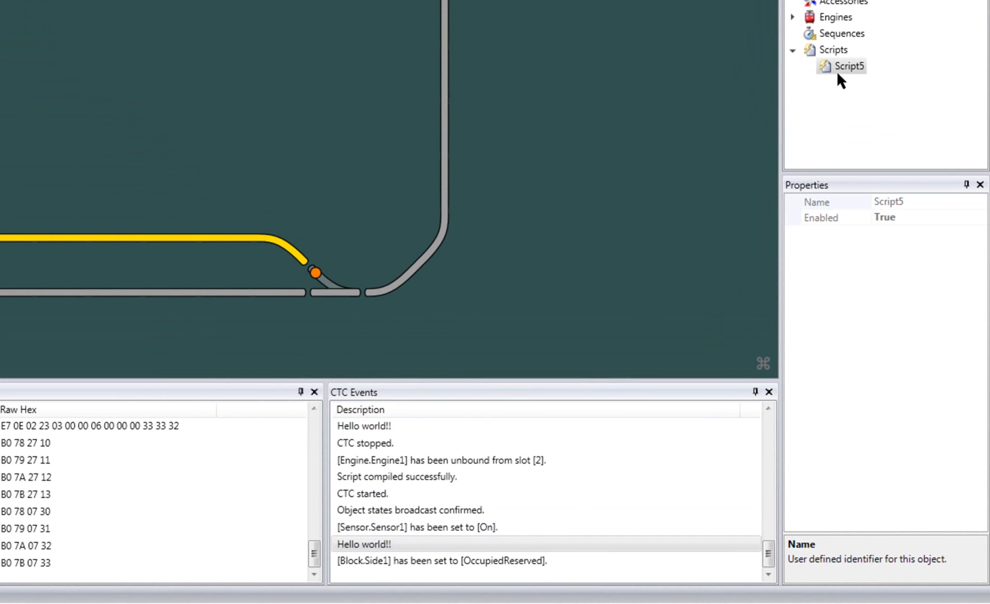
Execute Script5 manually twice from the Object Browser, posting Hello world!! each time.
right_click(841, 73)
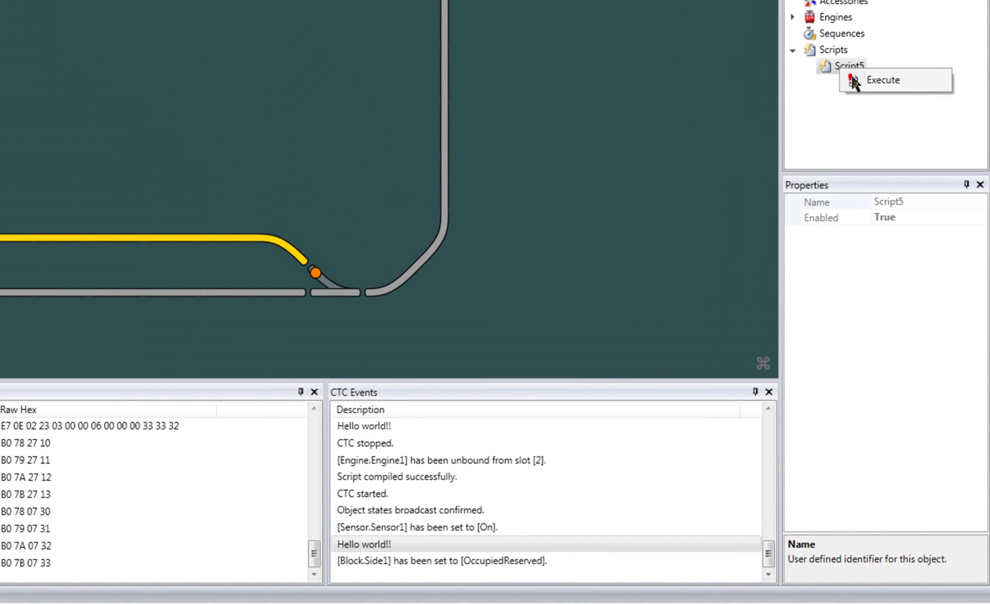
click(890, 81)
right_click(851, 71)
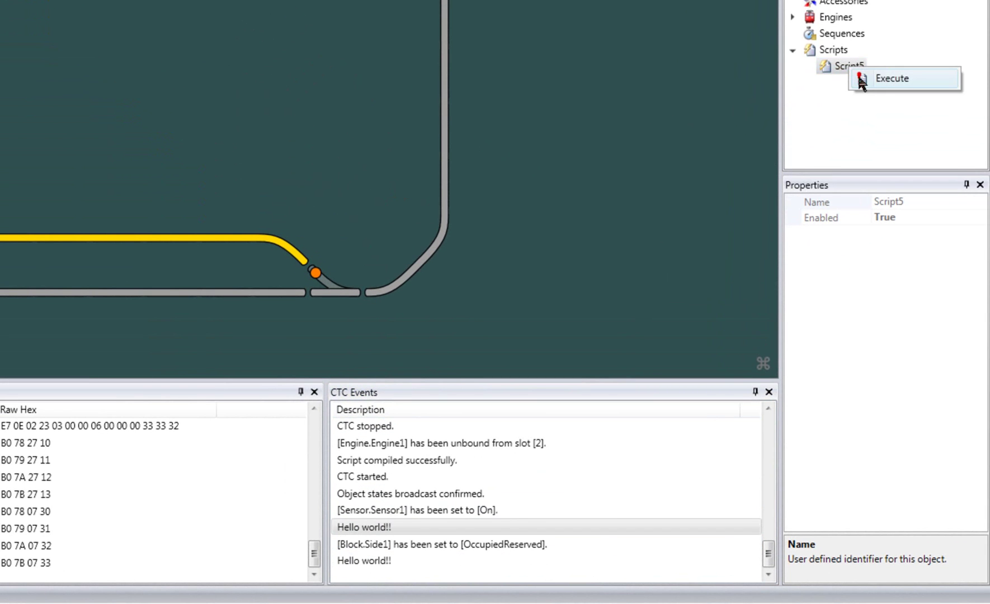
click(889, 80)
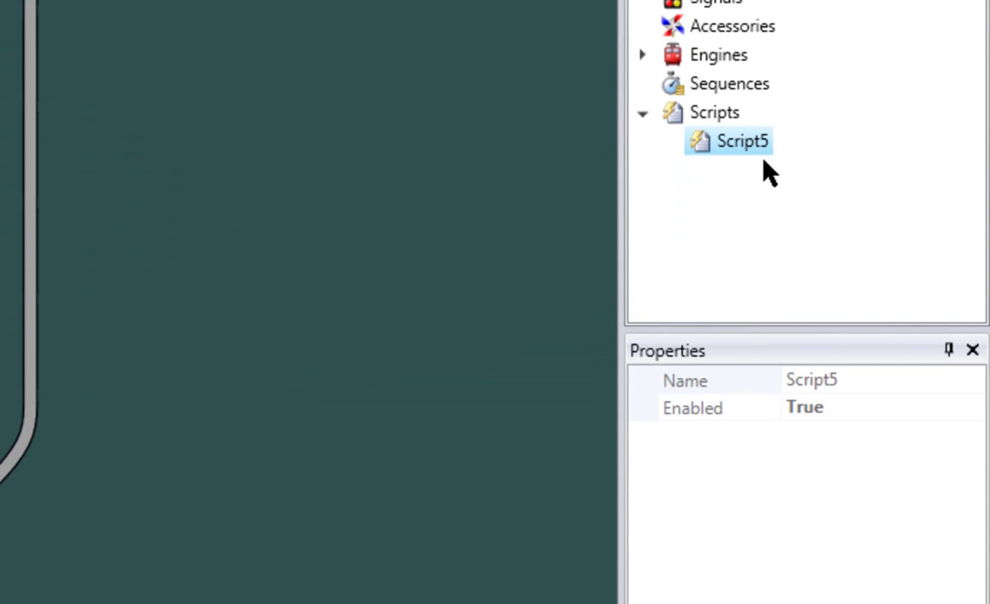
Set Script5's Enabled property to False and toggle Sensor1 without any message posting.
double_click(835, 423)
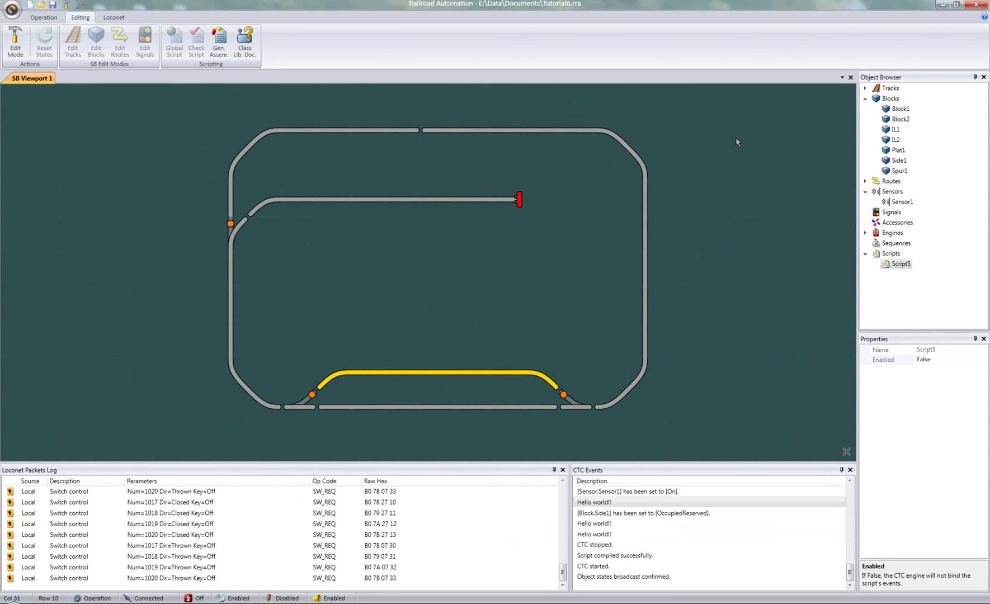
right_click(889, 201)
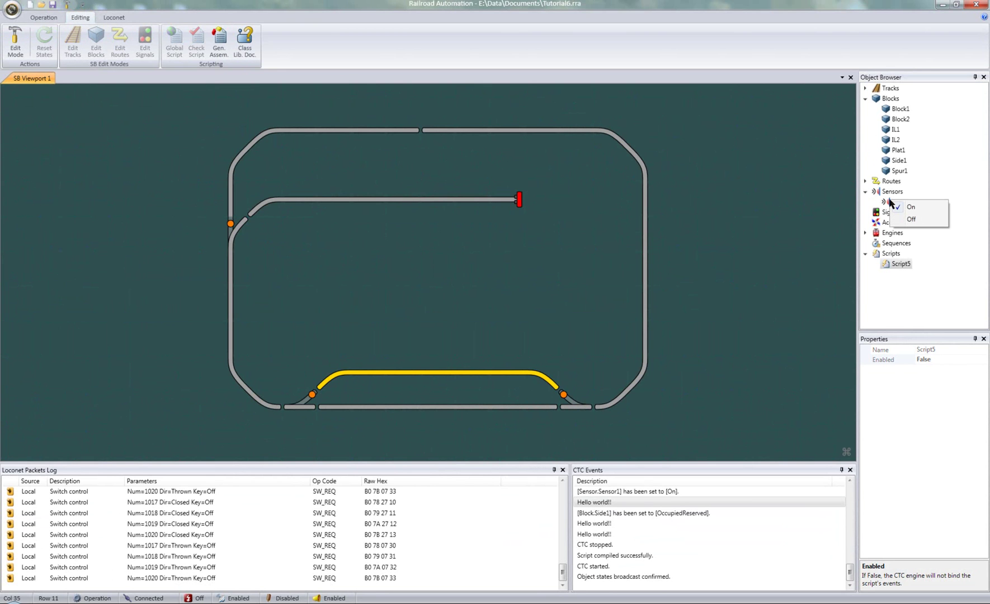
click(911, 219)
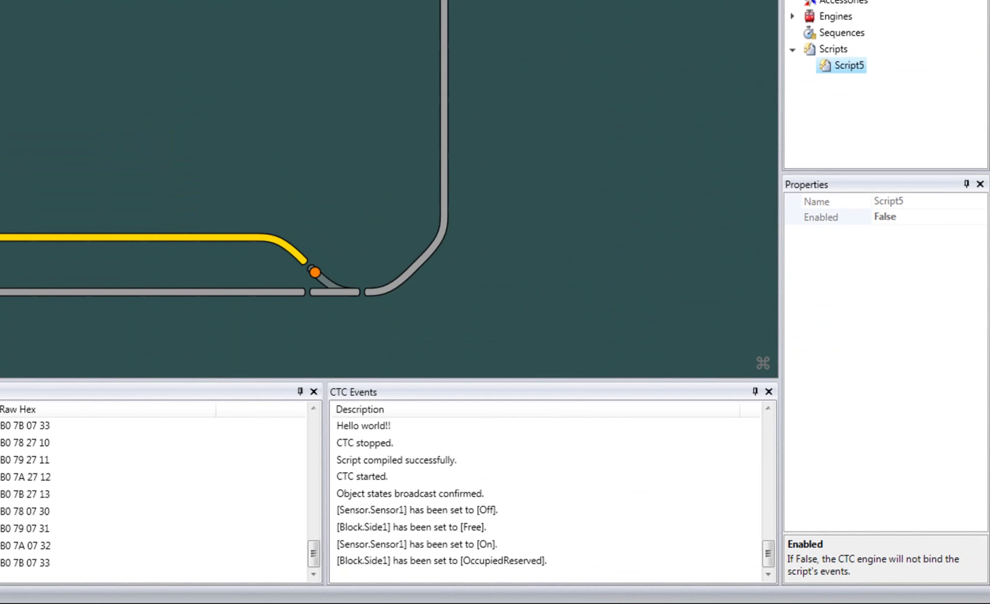
Execute the disabled Script5 manually twice, still posting Hello world!!
right_click(849, 63)
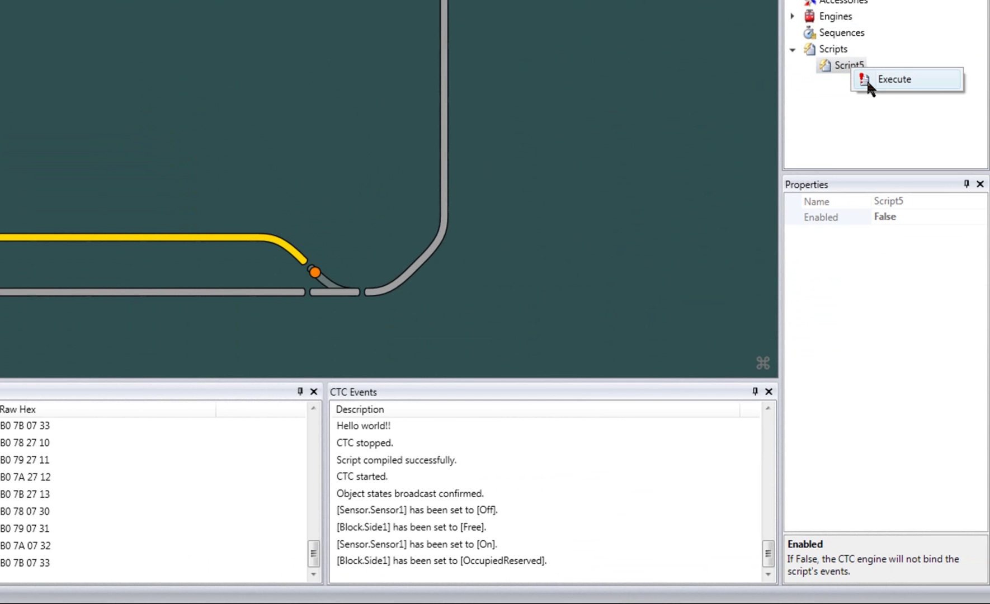
click(898, 78)
right_click(849, 65)
click(897, 77)
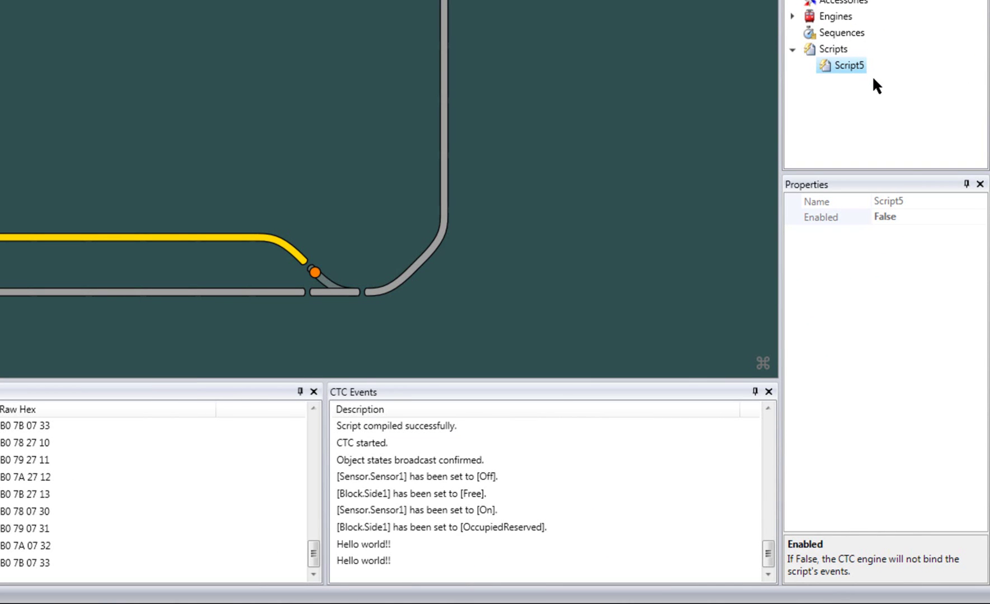
Stop the CTC with F5 and rename the script's Name property to MyScript.
key(F5)
click(911, 201)
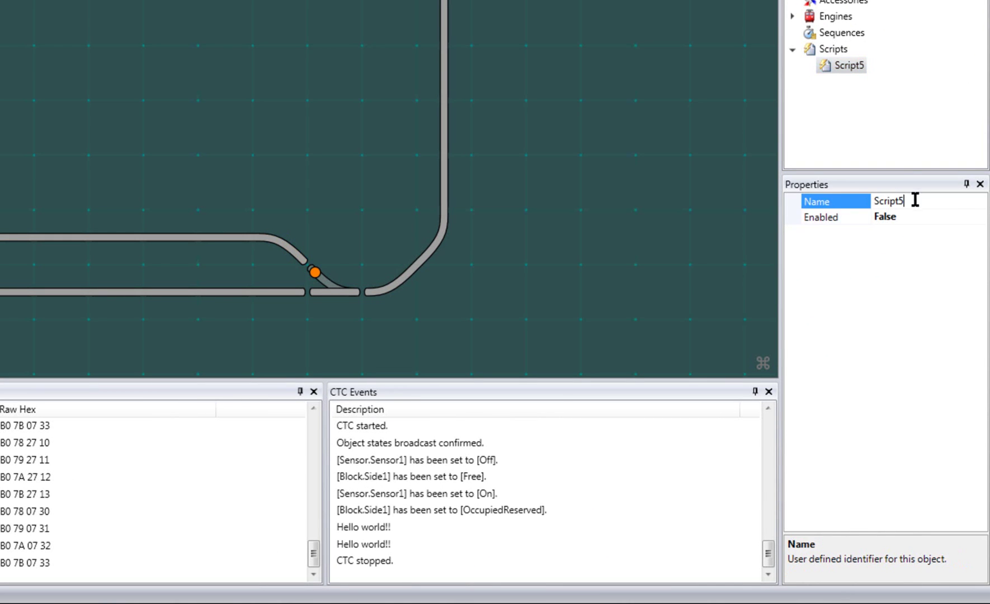
double_click(888, 201)
text(My)
text(Script)
key(Return)
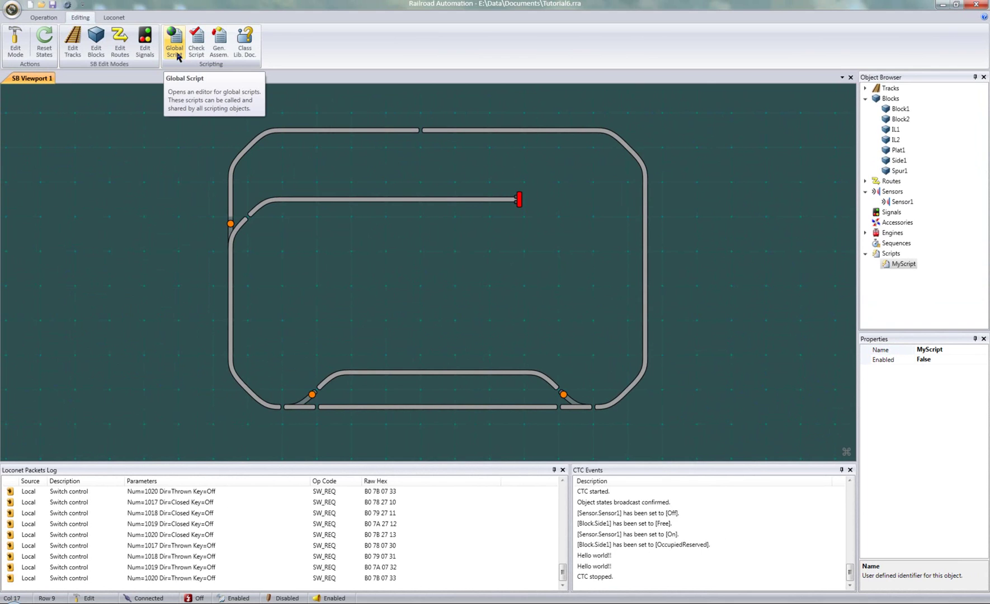
View the shared global script from the Editing ribbon, then run Check Script and get a successful compile.
click(178, 55)
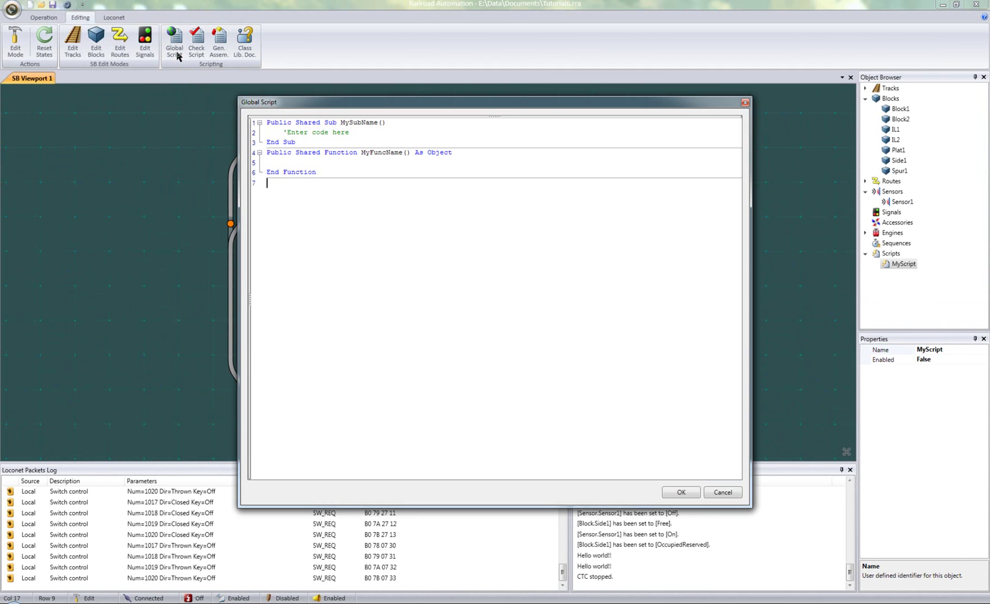
click(719, 493)
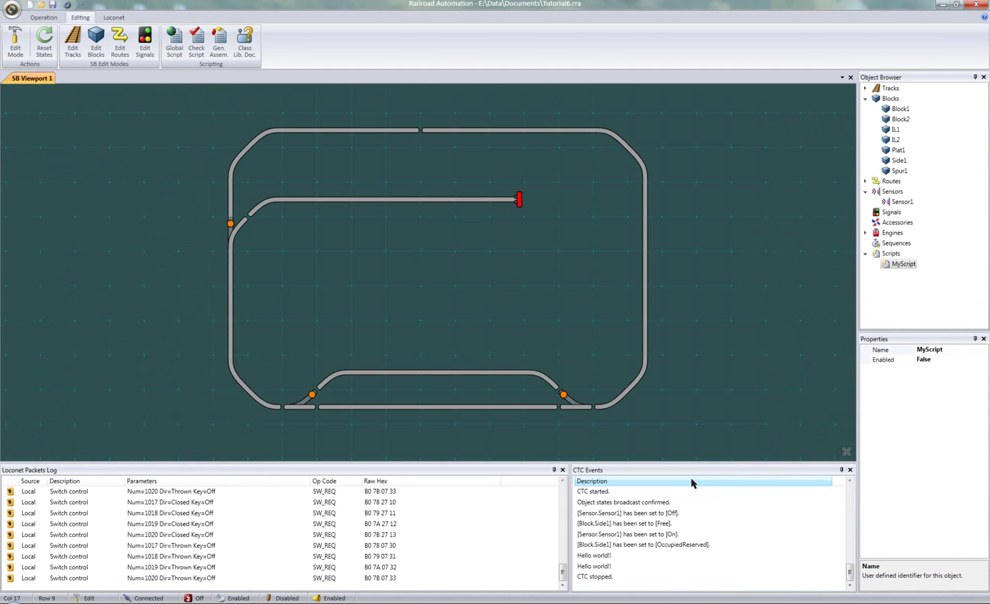
click(196, 40)
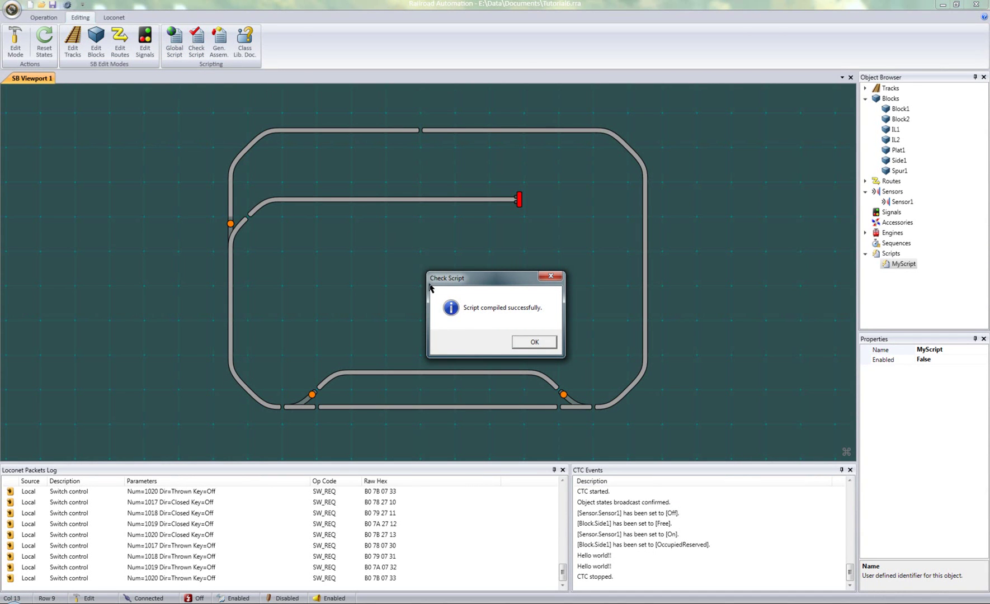
click(534, 343)
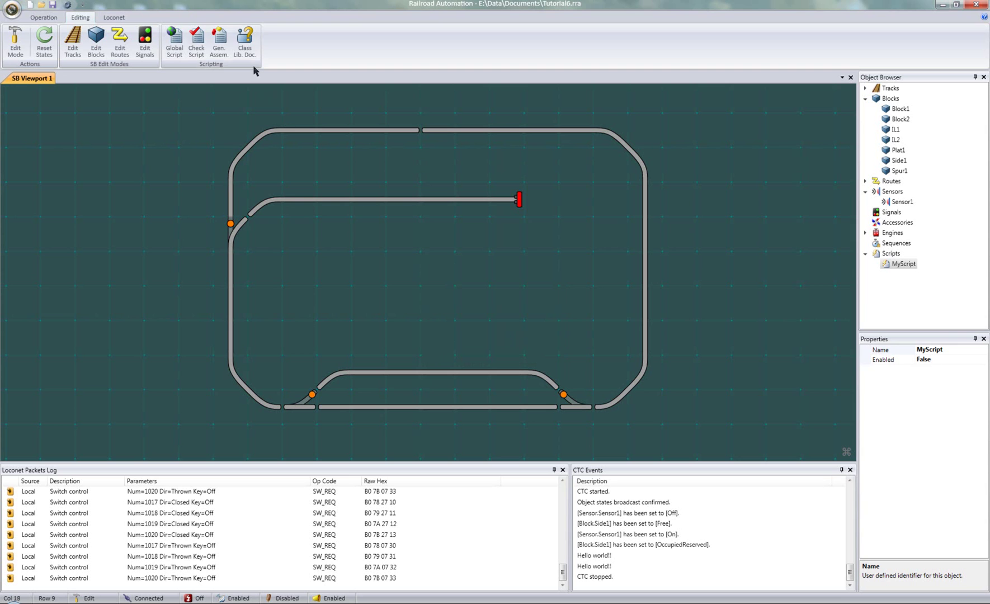
click(221, 41)
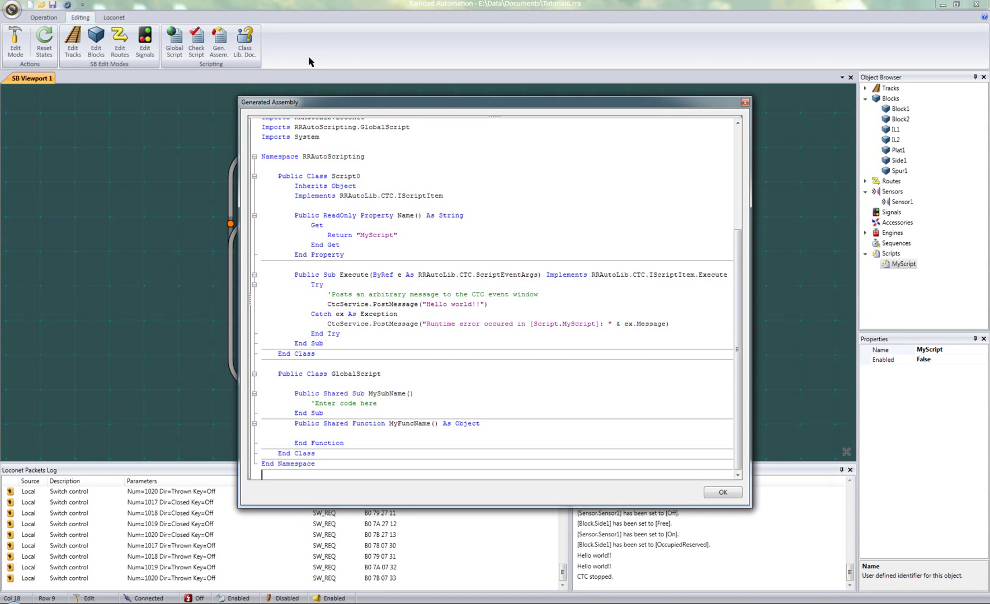
click(723, 493)
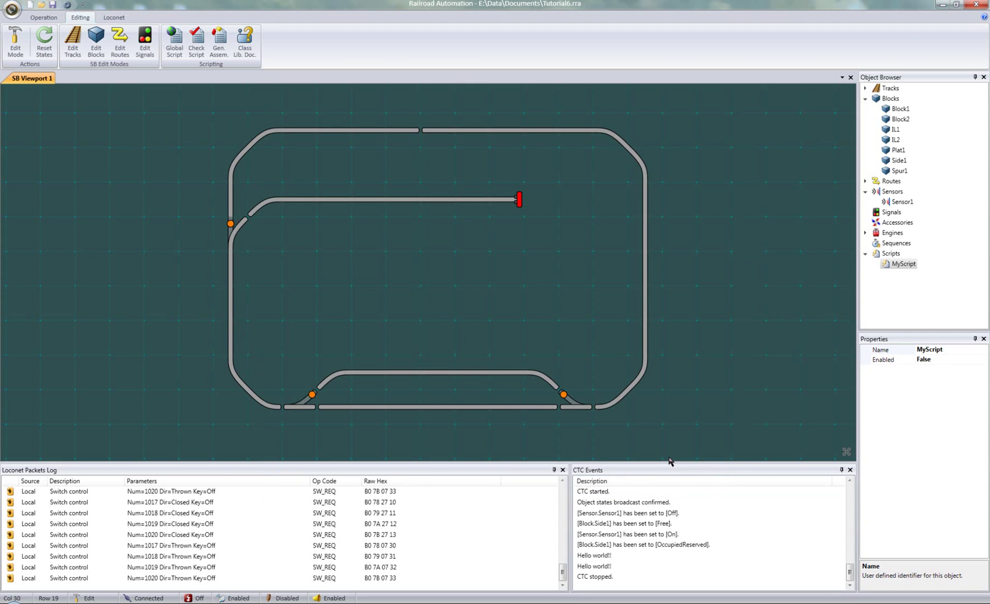
Bring up the class library docs and browse RRAutoLib.CTC's CtcMessageEventHandler and IScriptItem pages.
click(244, 40)
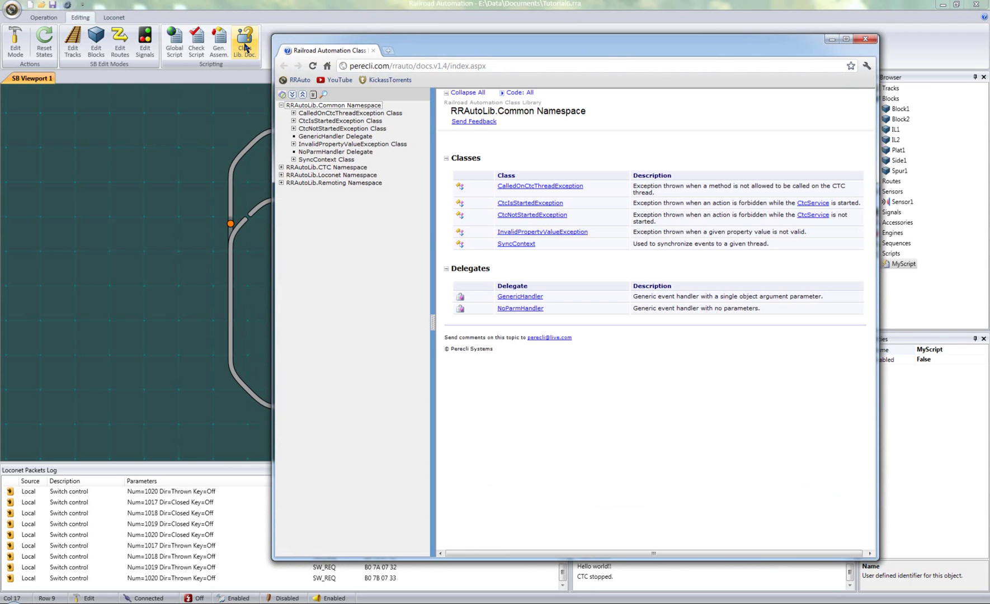
click(283, 168)
click(348, 247)
scroll(328, 245, down, 3)
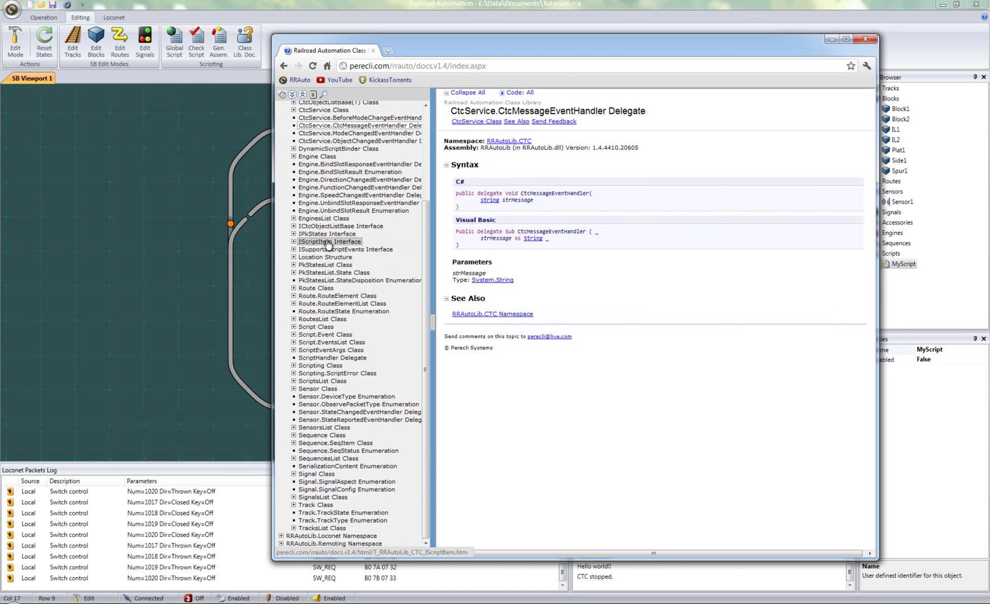
click(329, 242)
scroll(329, 242, down, 1)
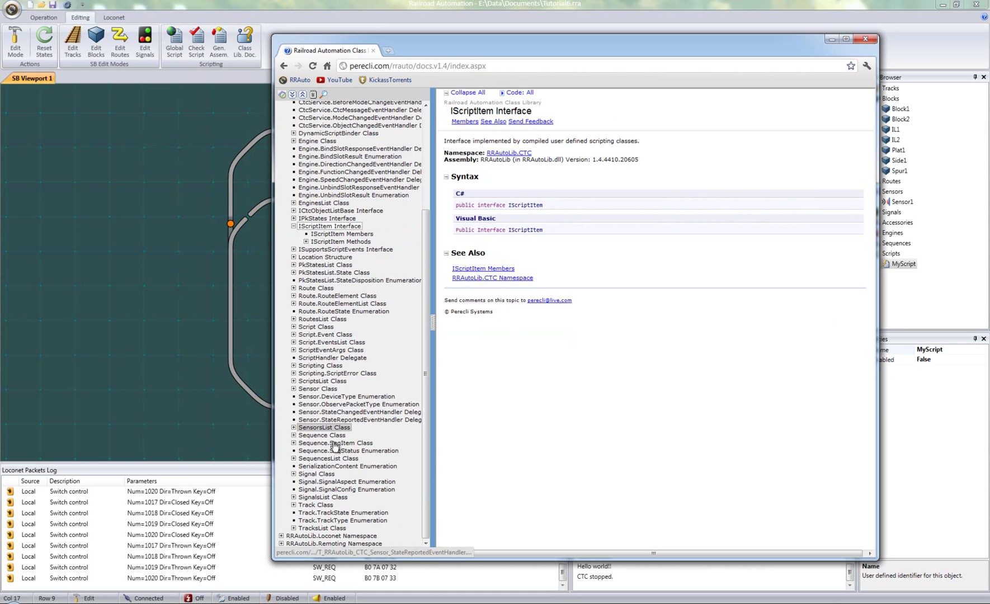
click(281, 536)
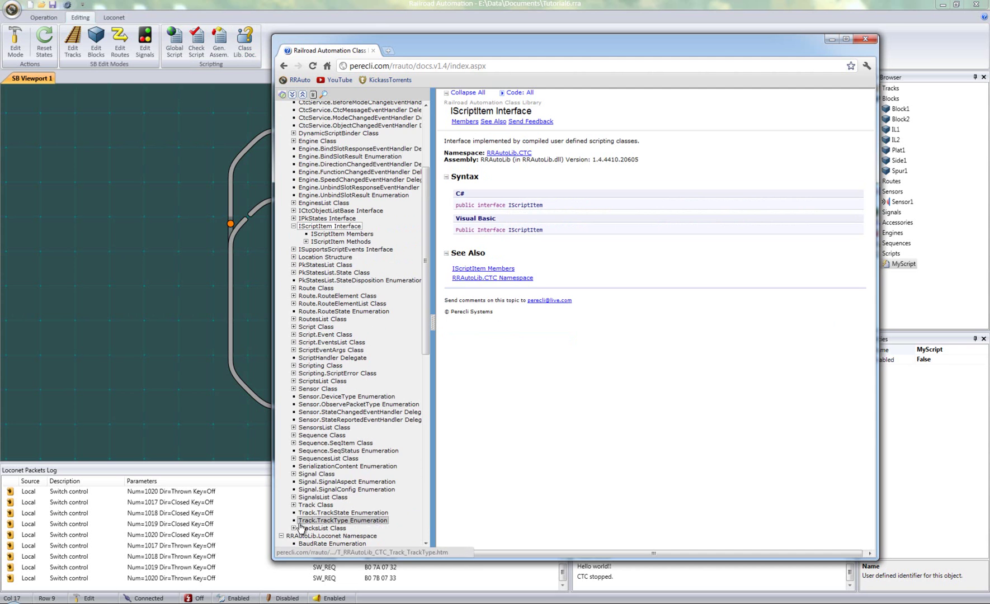
scroll(340, 463, down, 4)
Browse Loconet PkFastClock and PkLocoIO.CommandType, then Track and Signal classes, ending on Signal's members list.
click(325, 365)
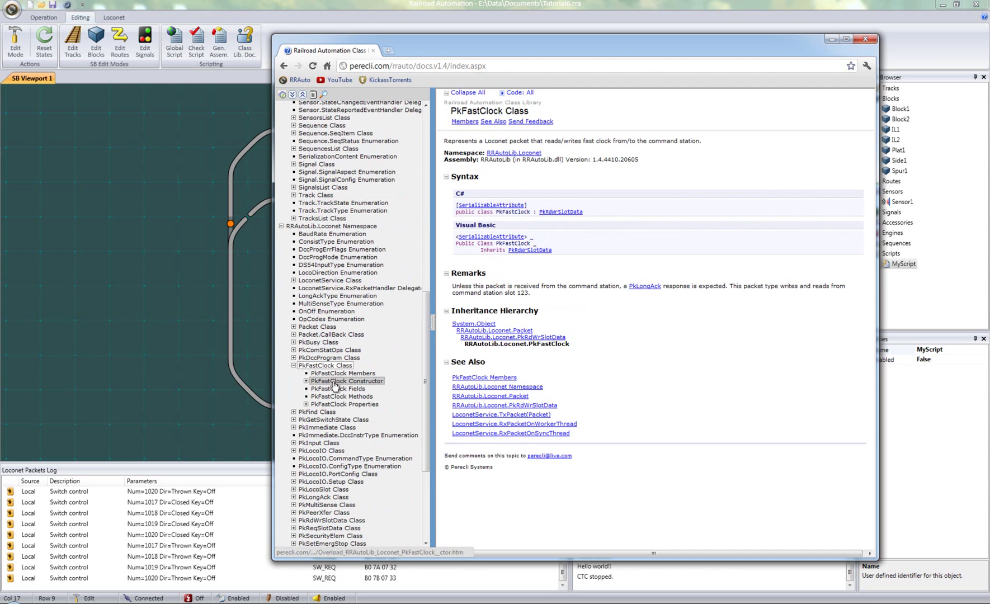
click(320, 450)
click(338, 497)
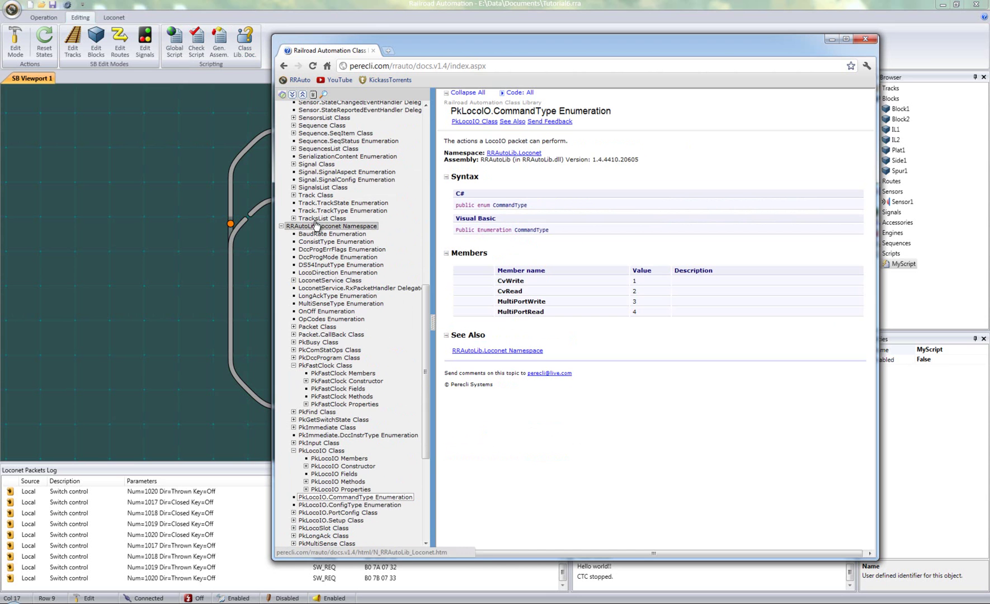
click(316, 195)
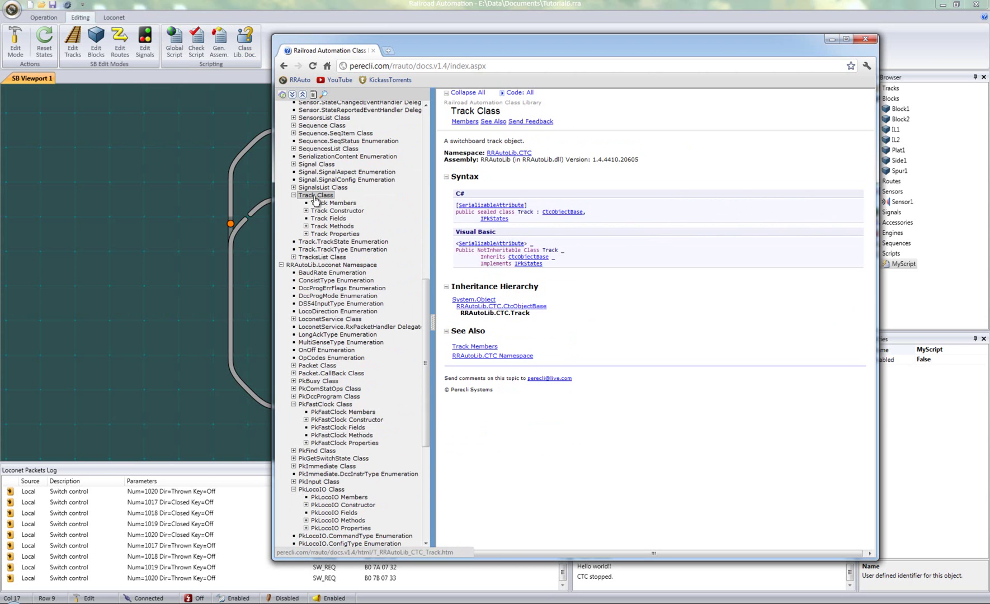
click(317, 164)
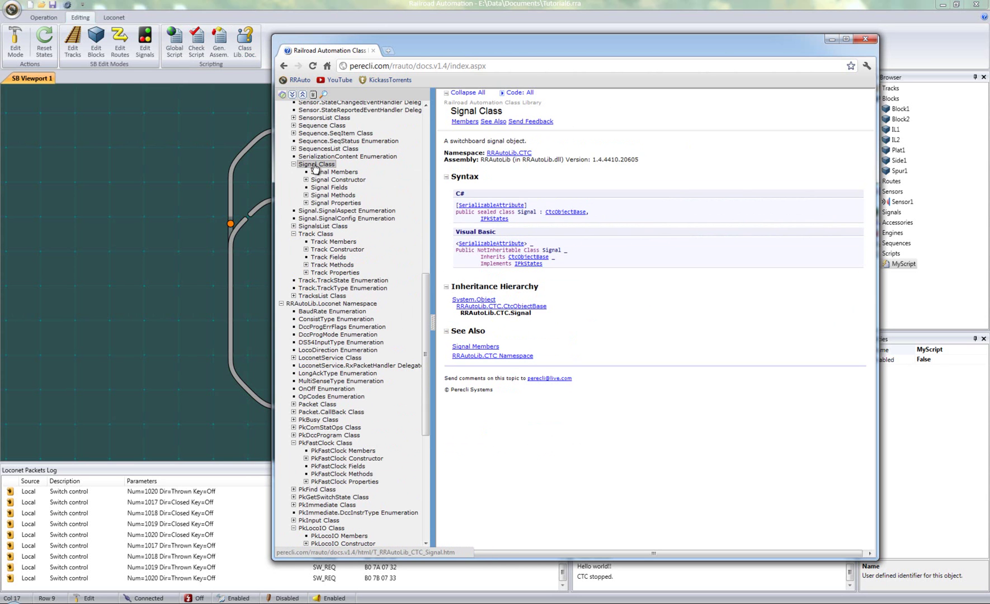
click(464, 121)
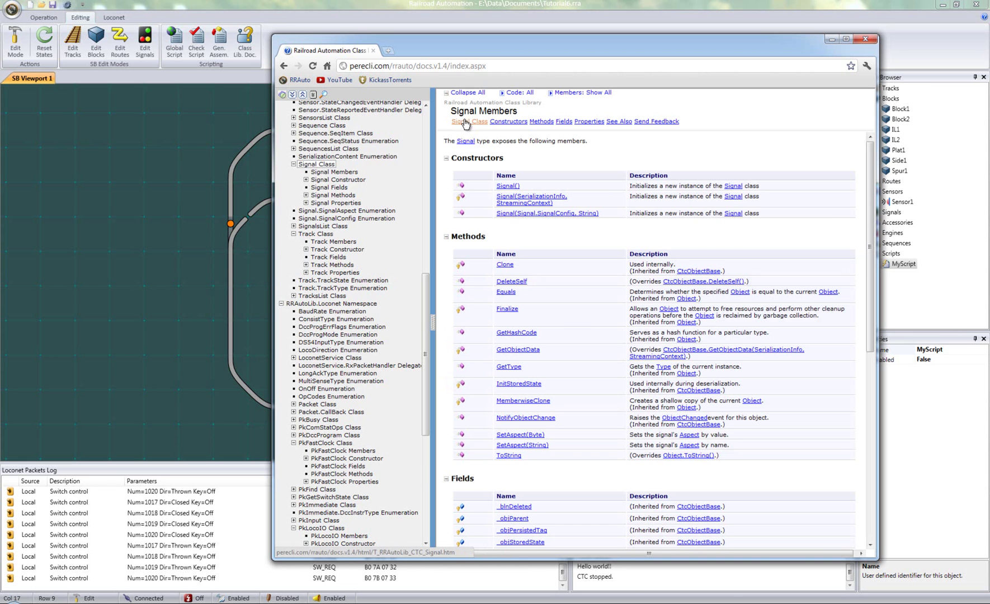